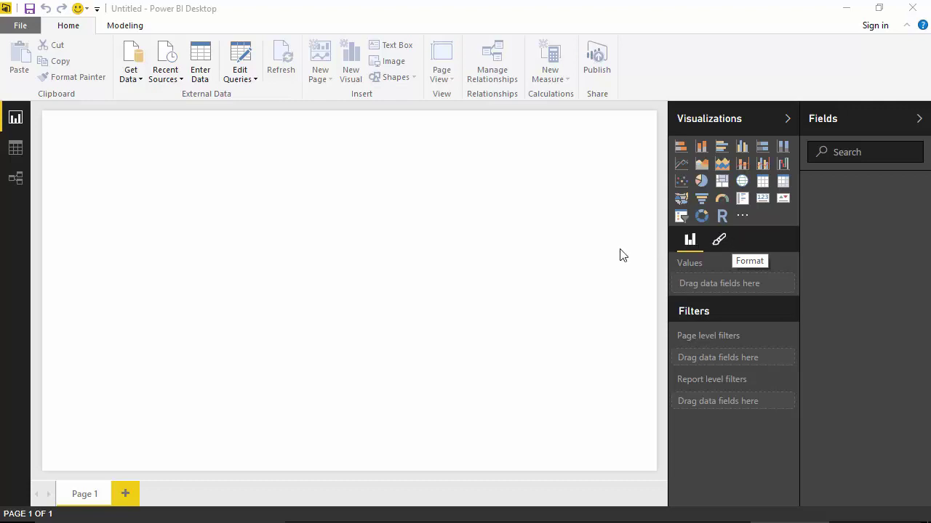
- Look over the OECD Gross domestic product page in Chrome, then minimize the browser
left_click(456, 512)
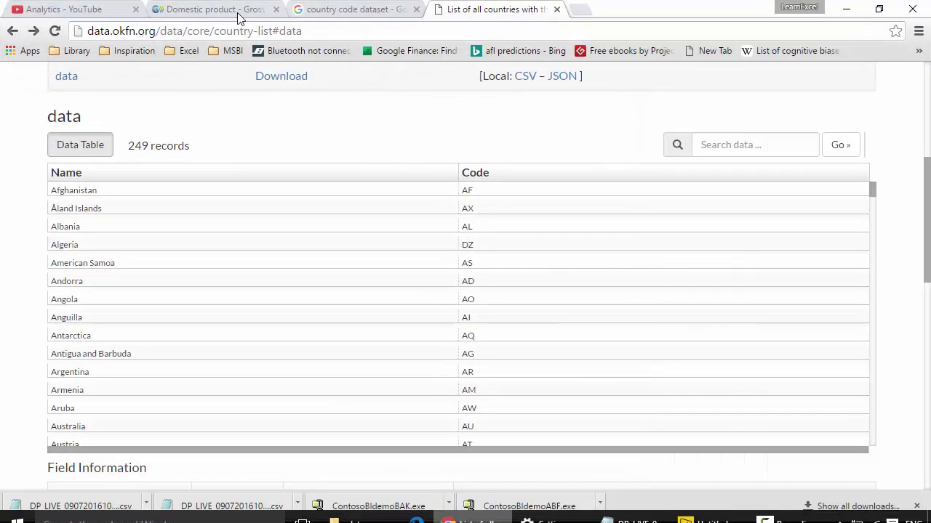
left_click(172, 9)
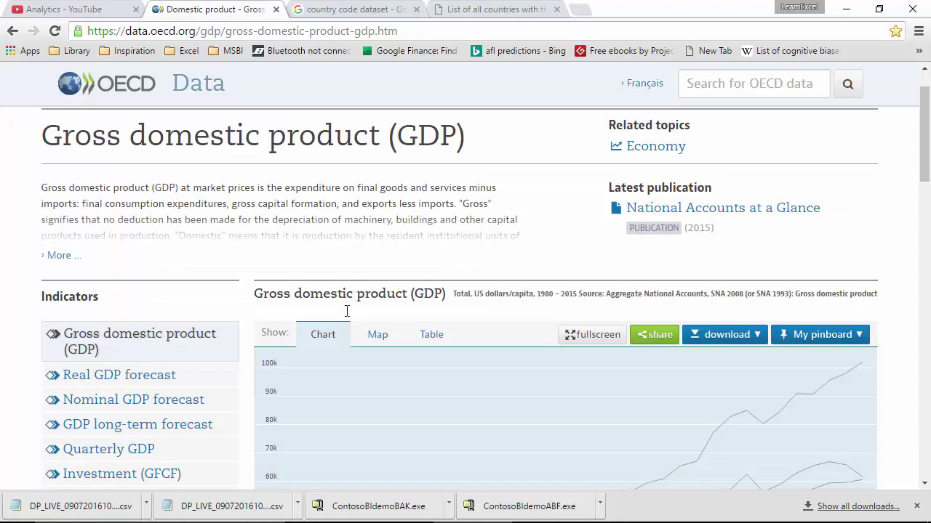
scroll(922, 150, "down", 9)
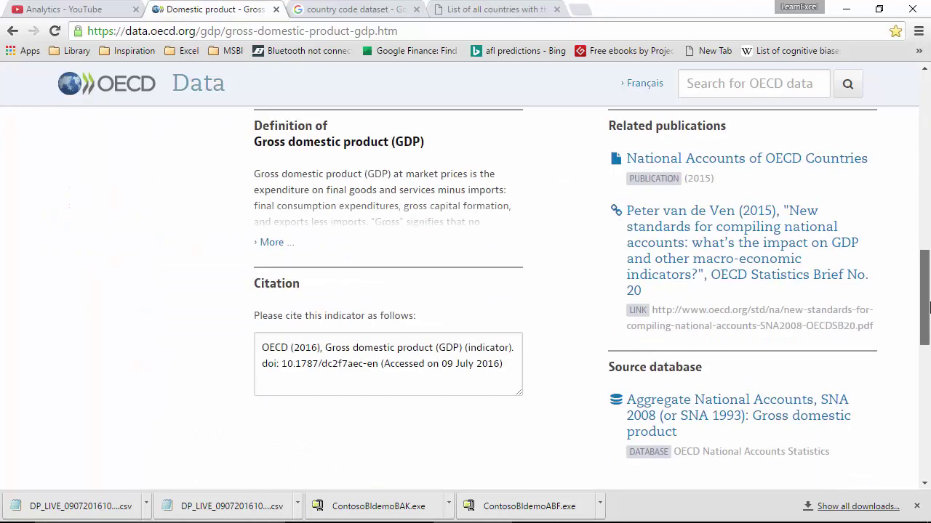
scroll(924, 165, "up", 5)
scroll(925, 166, "up", 3)
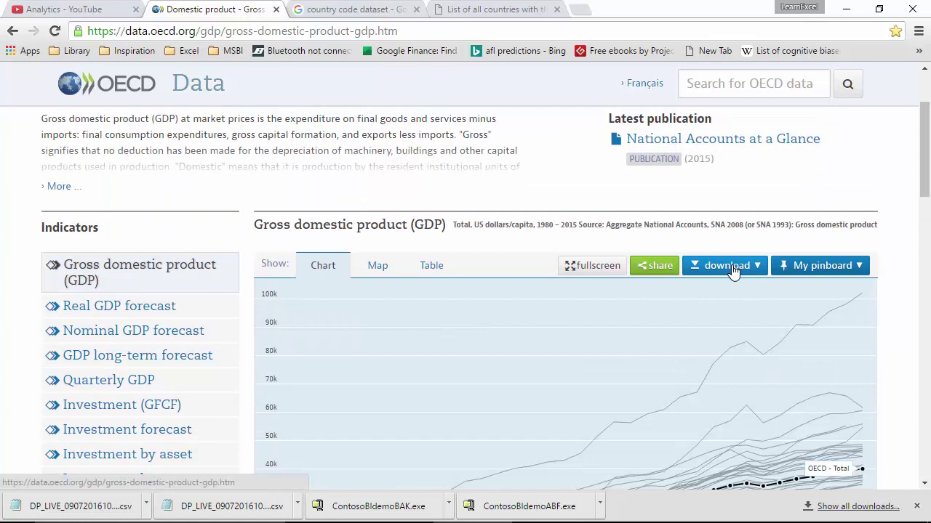
left_click(843, 13)
mouse_move(307, 507)
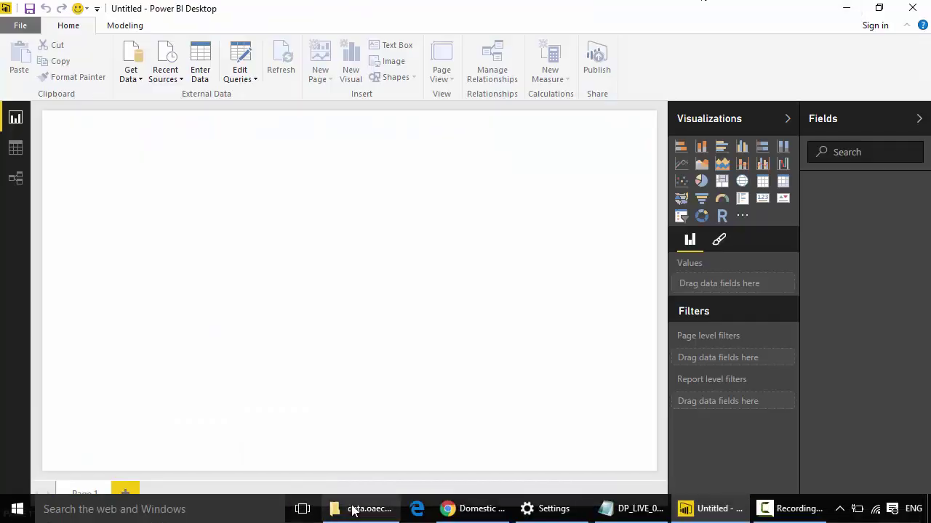
left_click(354, 510)
left_click(234, 128)
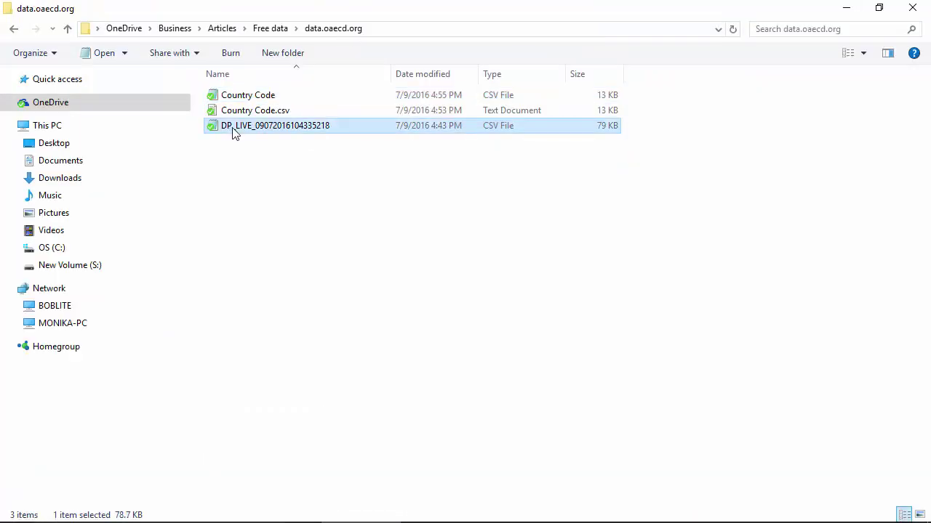
double_click(234, 129)
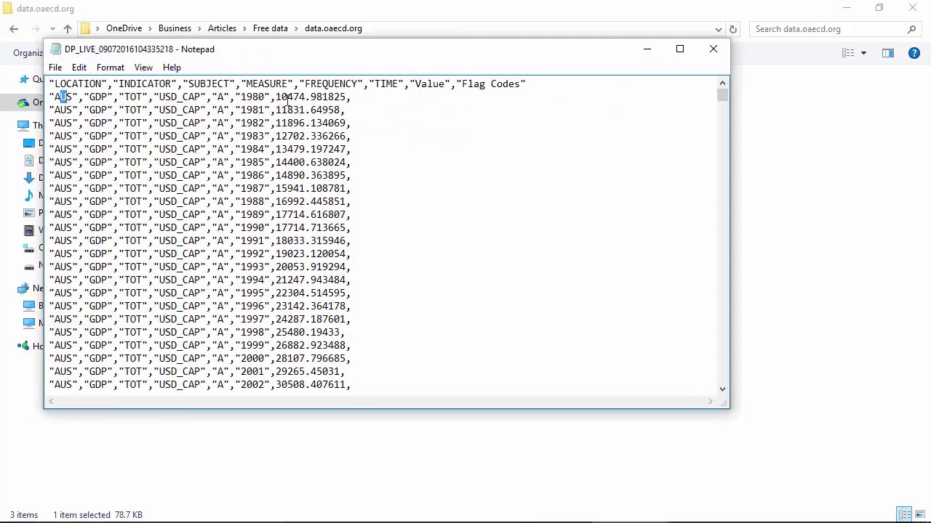
left_click_drag(240, 97, 347, 97)
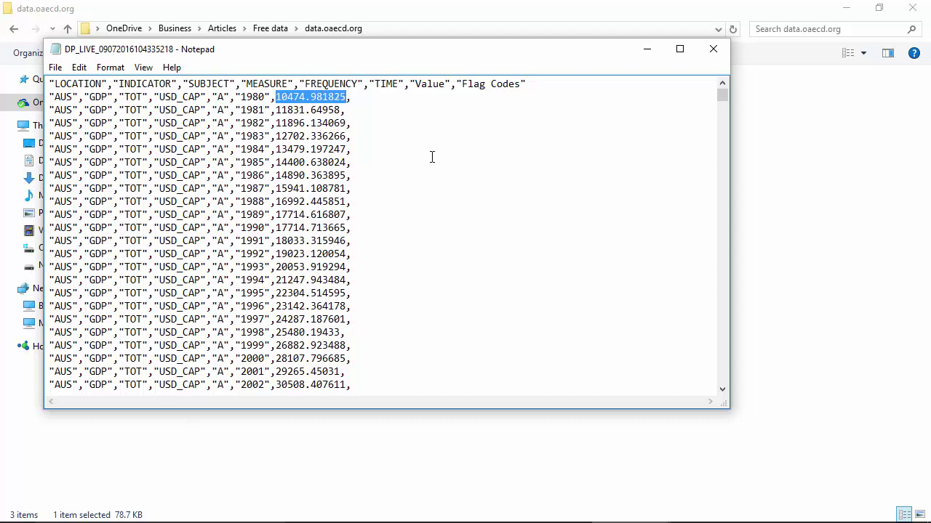
left_click(713, 49)
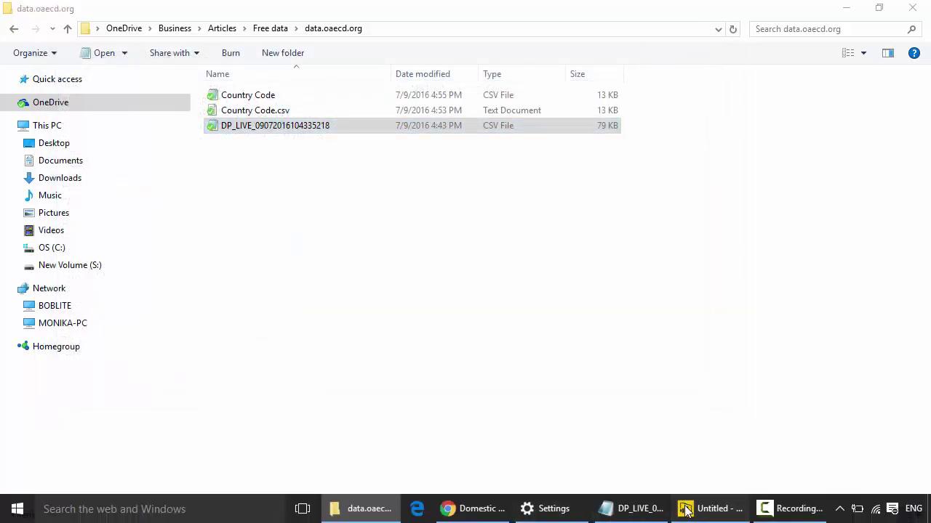
- Import DP_LIVE_09072016104335218.csv as a CSV source in Power BI to preview its columns
left_click(685, 511)
left_click(130, 78)
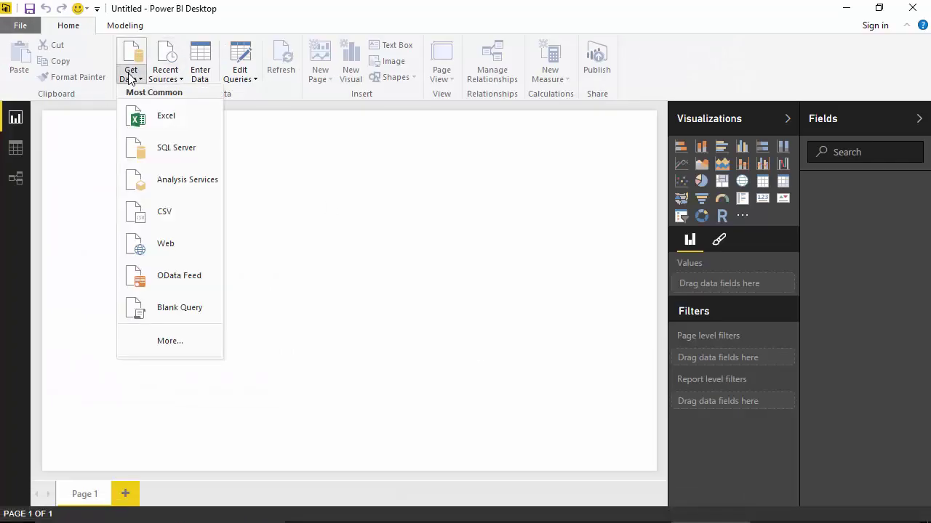
left_click(165, 211)
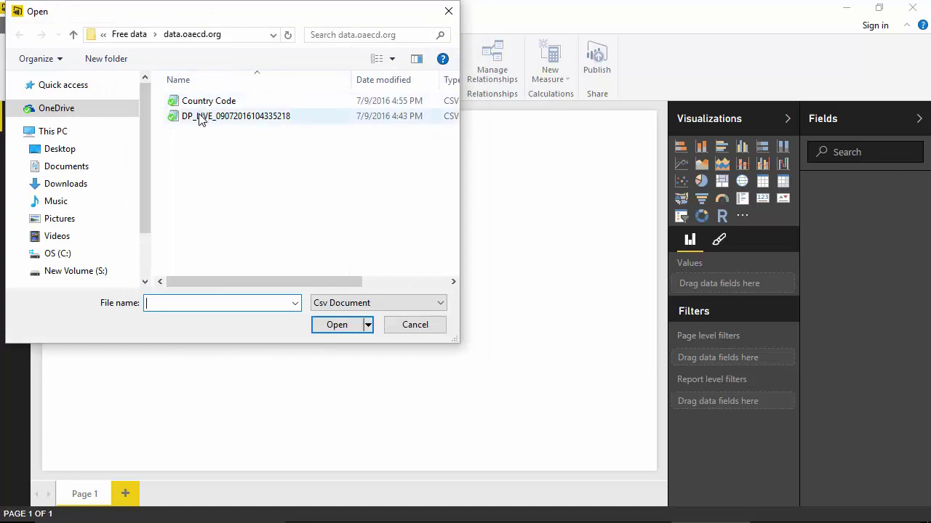
double_click(201, 120)
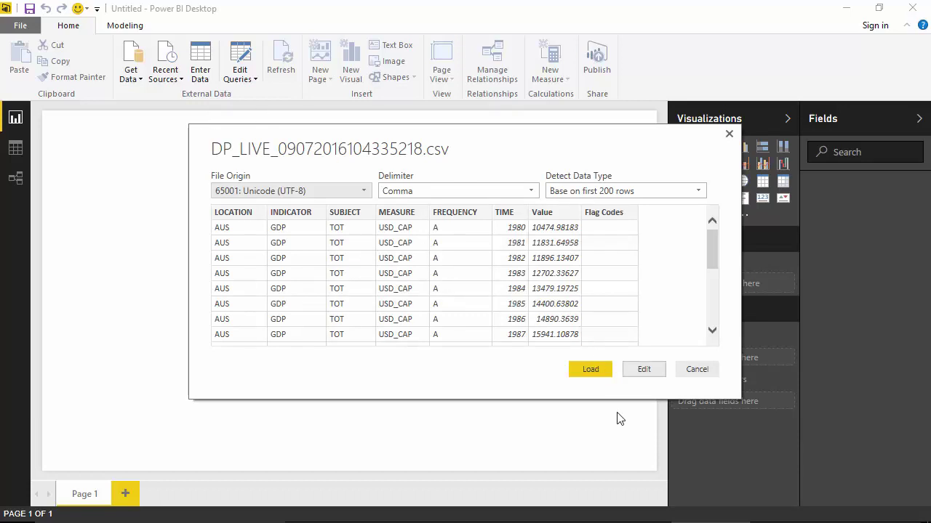
- Show the data.okfn.org table of country names and two-letter codes in Chrome
left_click(502, 509)
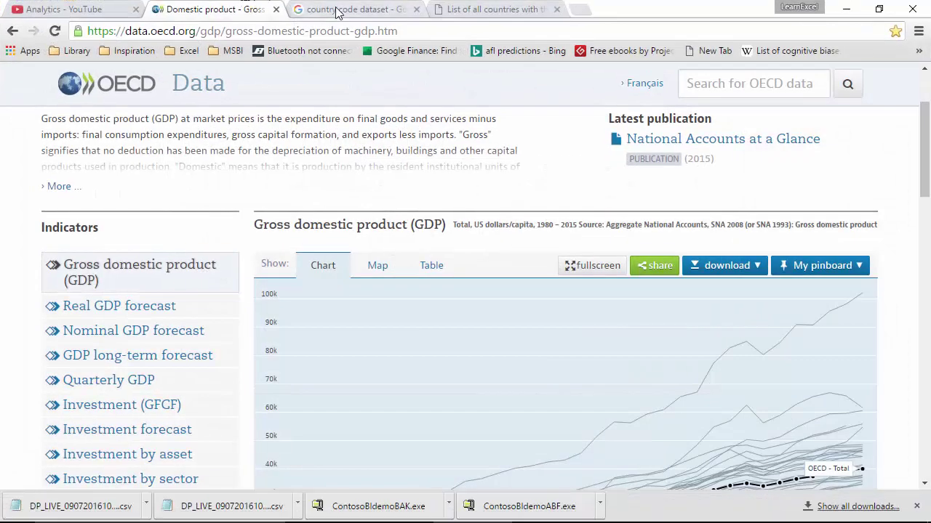
left_click(484, 10)
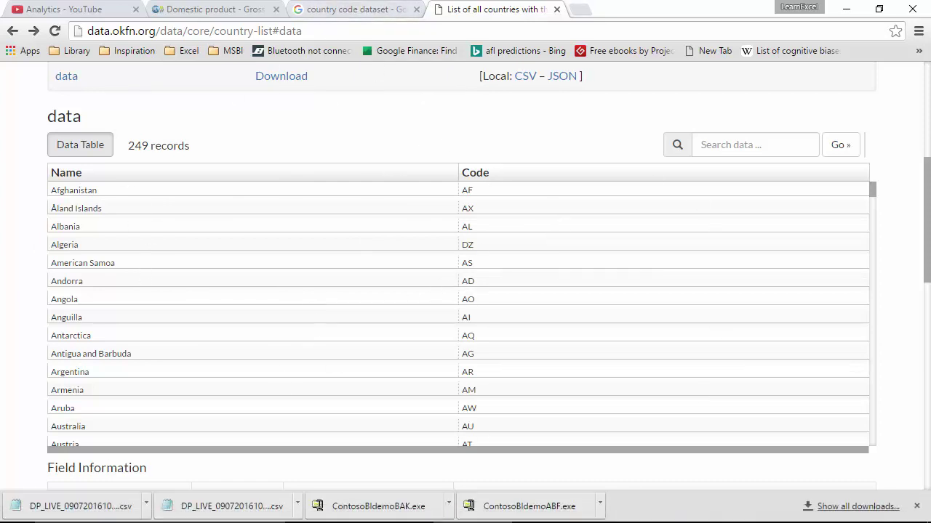
- View the Country Code file in Notepad, highlighting Afghanistan's ISO codes and name, then close it
left_click(387, 510)
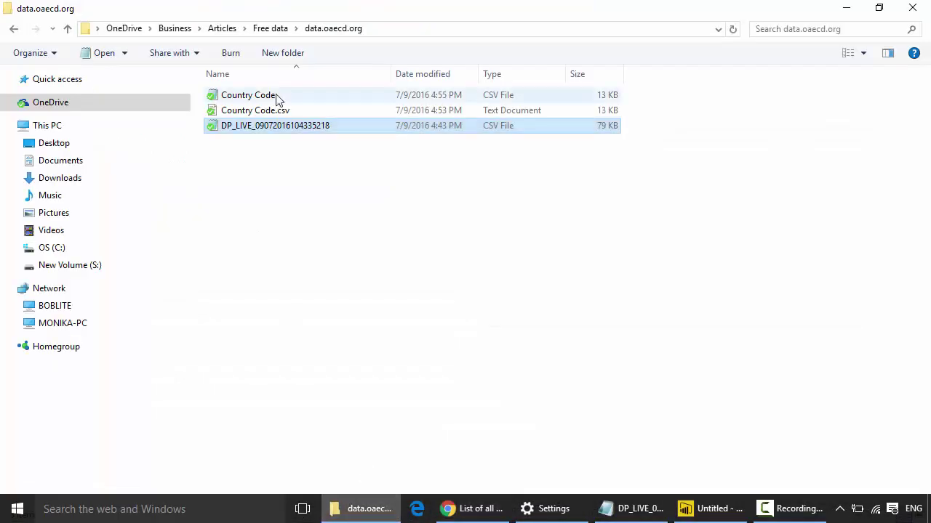
double_click(278, 100)
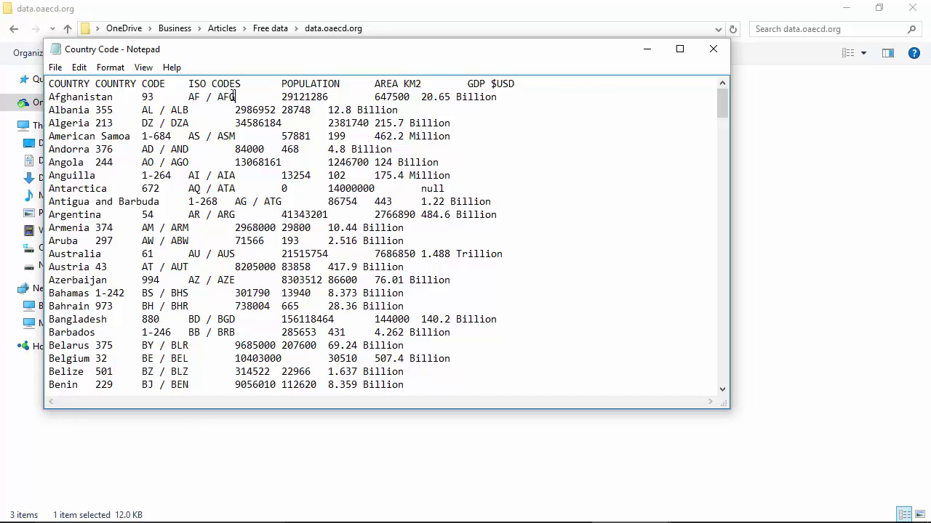
left_click(186, 97, "shift")
left_click_drag(121, 96, 52, 97)
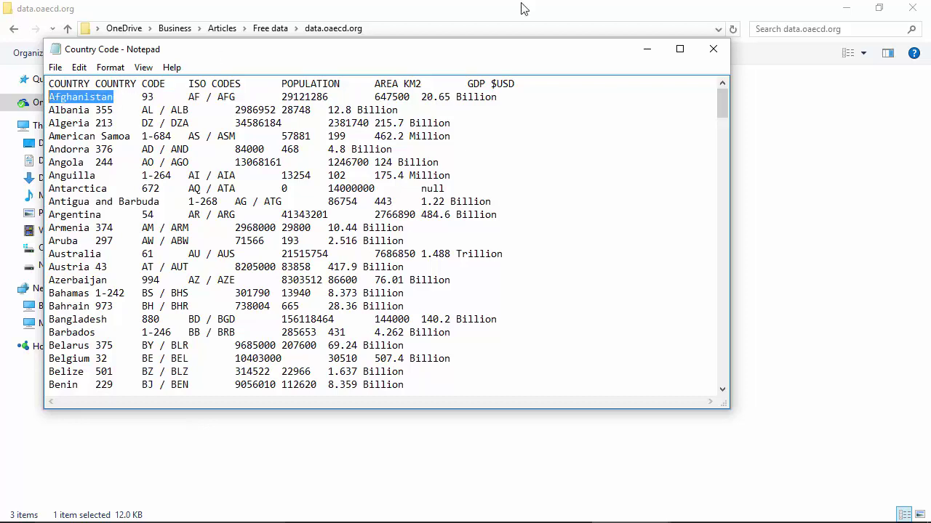
left_click(713, 48)
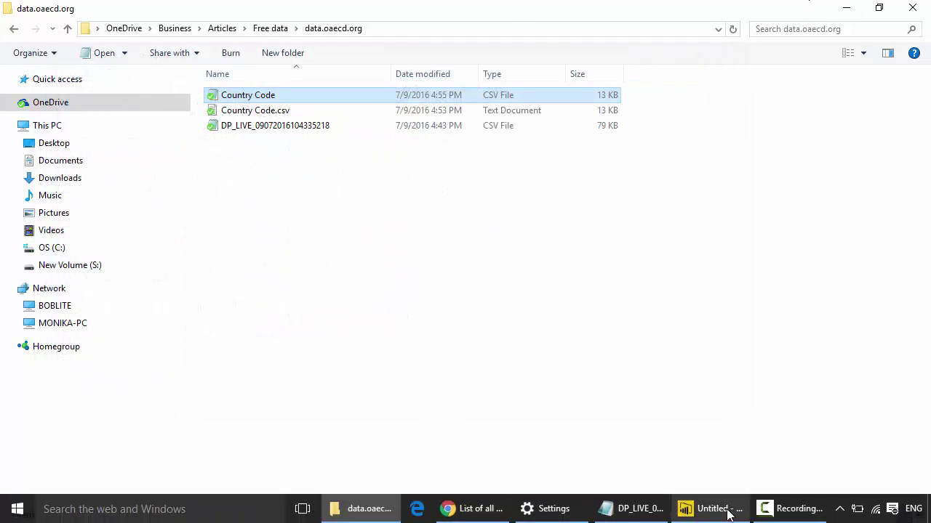
- Open the GDP data in the Query Editor and add Country Code.csv as a second query (6 columns, 240 rows)
left_click(736, 512)
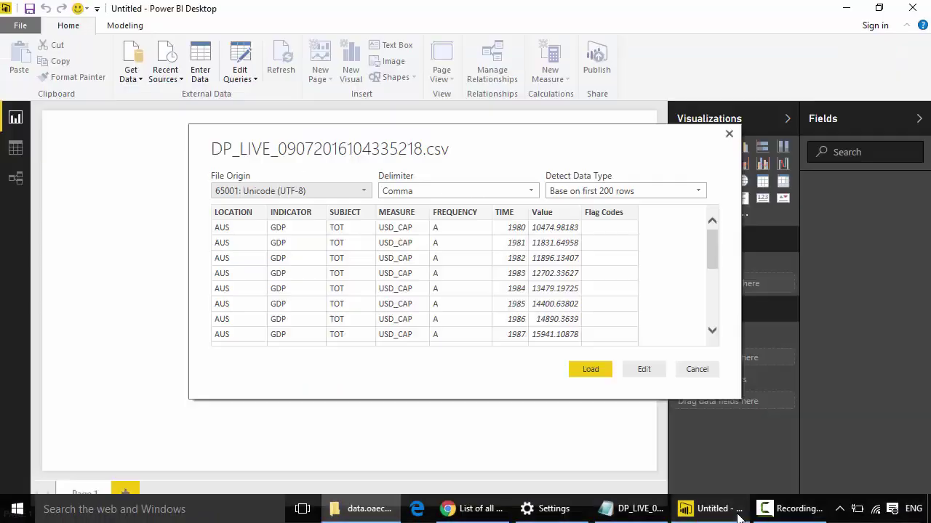
left_click(645, 371)
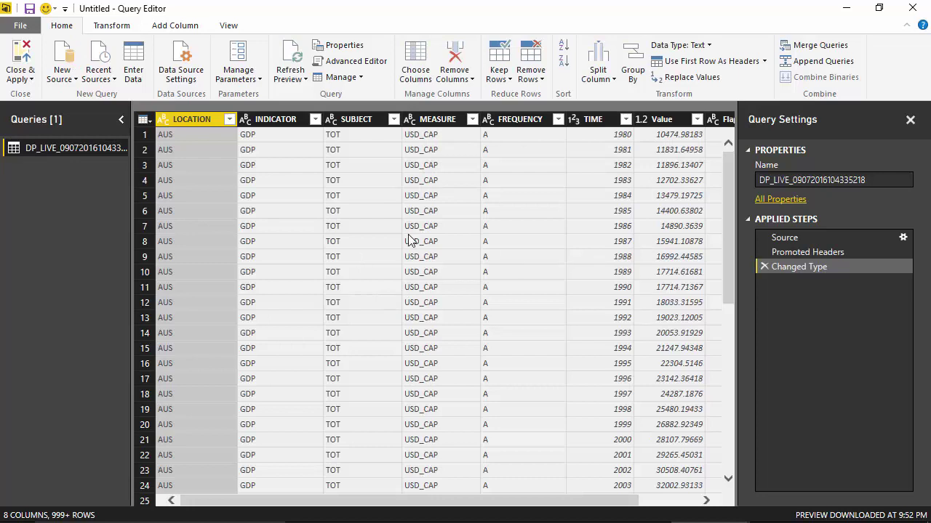
left_click(61, 77)
left_click(76, 221)
double_click(197, 100)
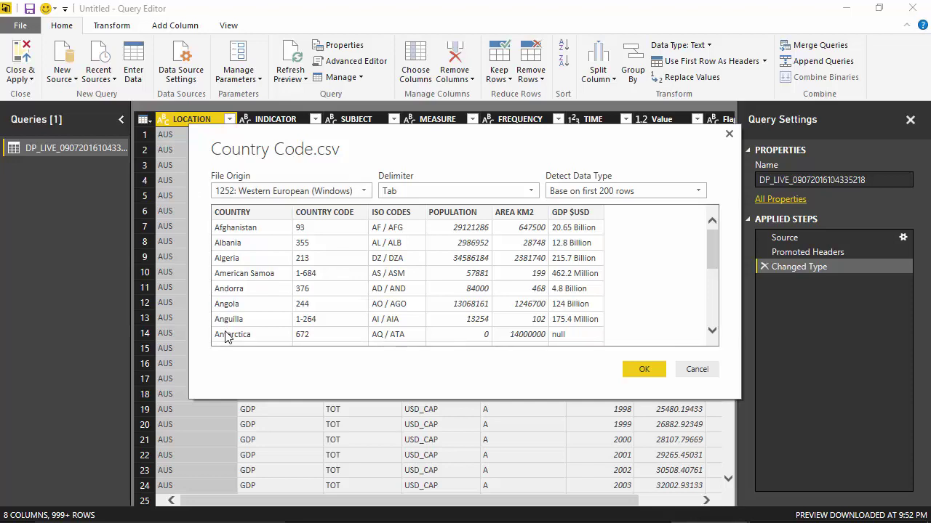
scroll(226, 337, "down", 5)
scroll(226, 337, "down", 1)
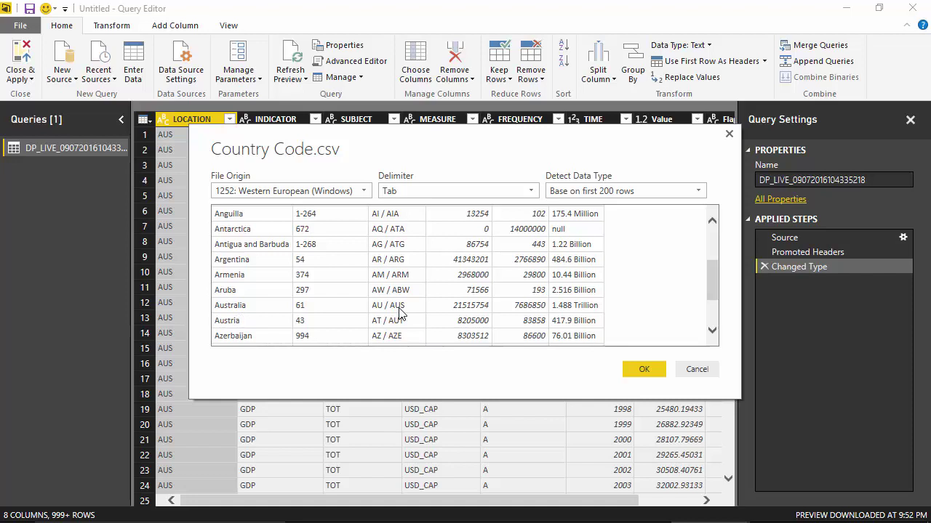
left_click(644, 370)
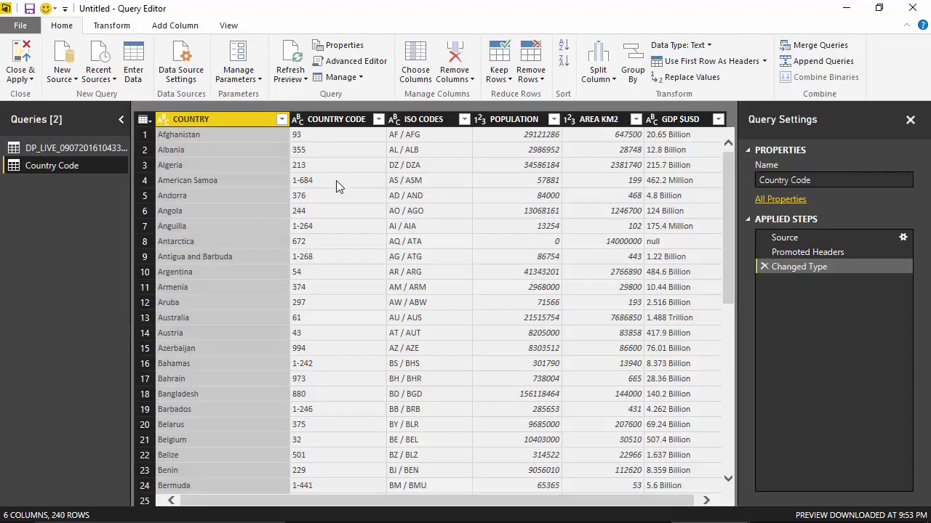
- Split the ISO CODES column at the custom delimiter '/'
left_click(418, 119)
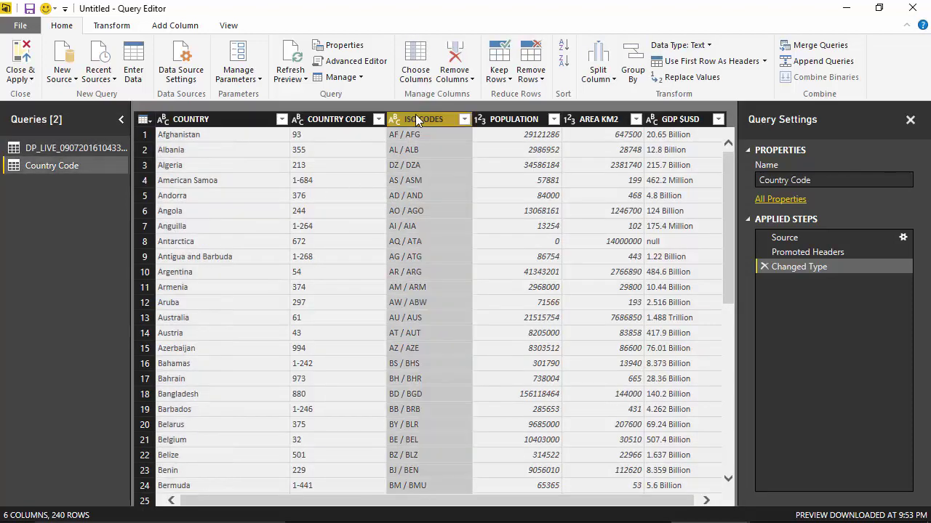
left_click(611, 76)
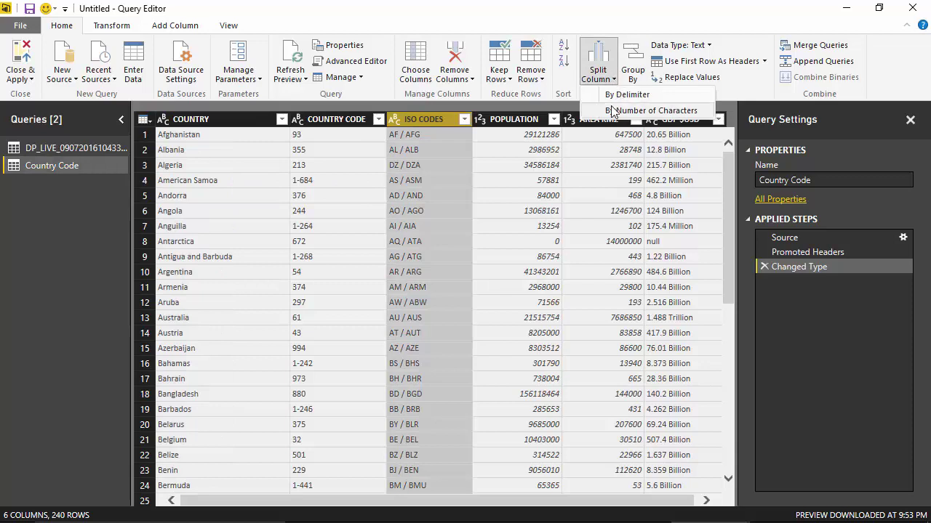
left_click(625, 110)
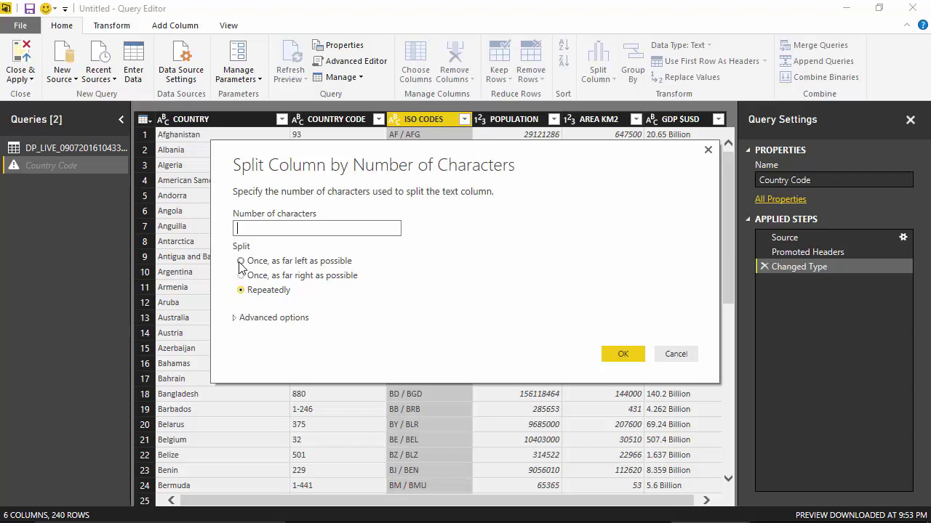
left_click(675, 354)
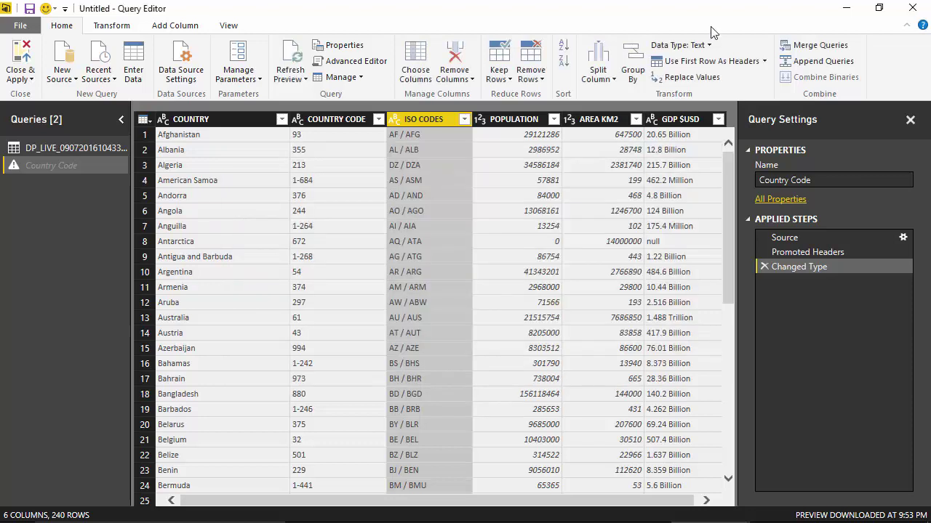
left_click(600, 64)
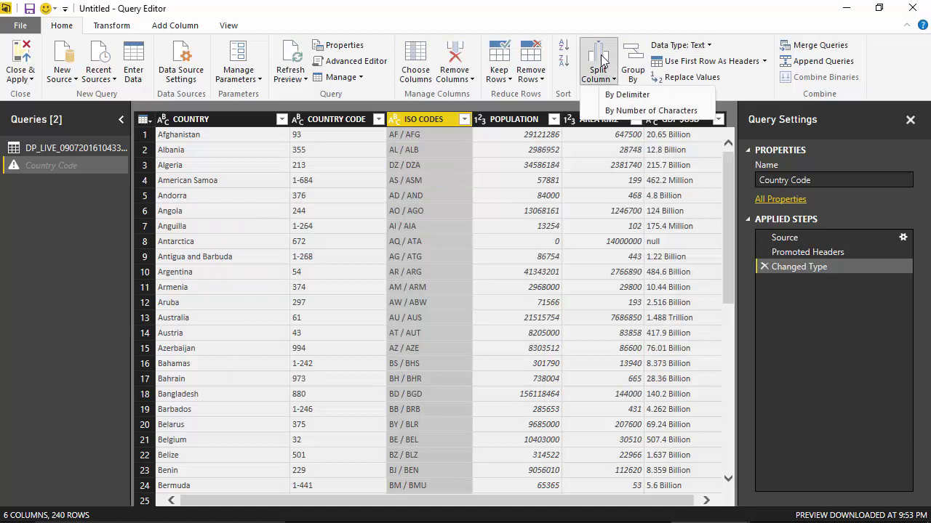
left_click(606, 98)
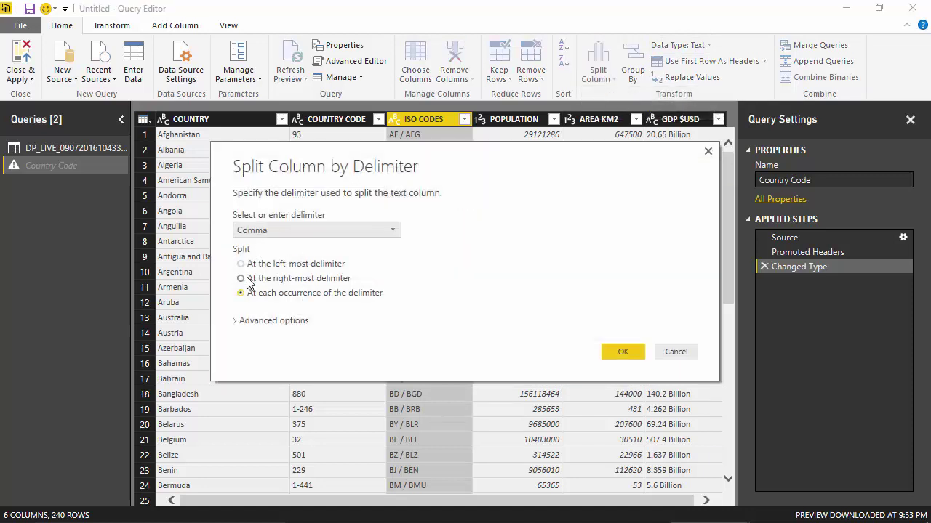
left_click(265, 230)
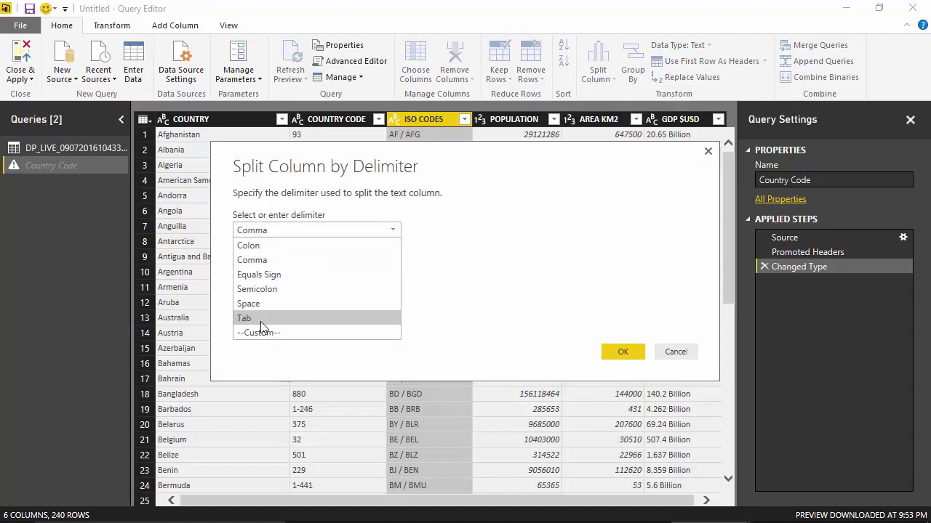
left_click(257, 333)
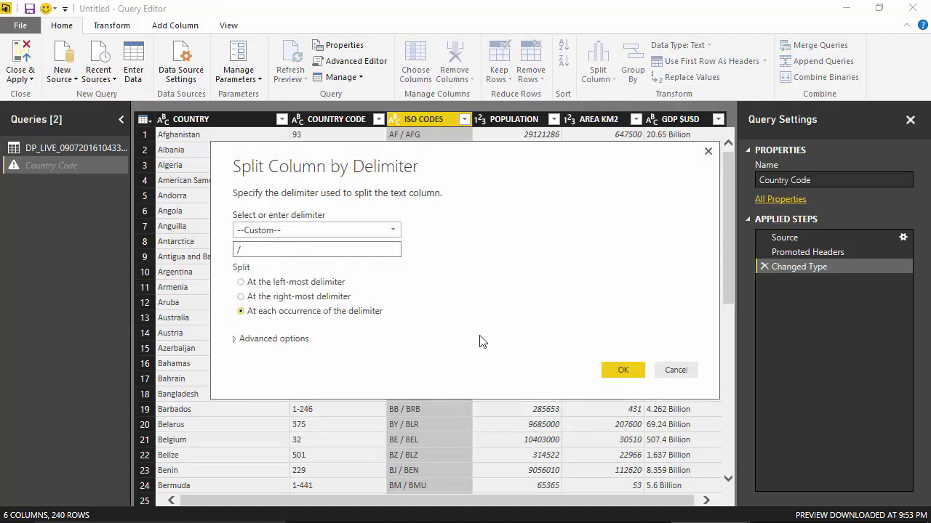
left_click(621, 371)
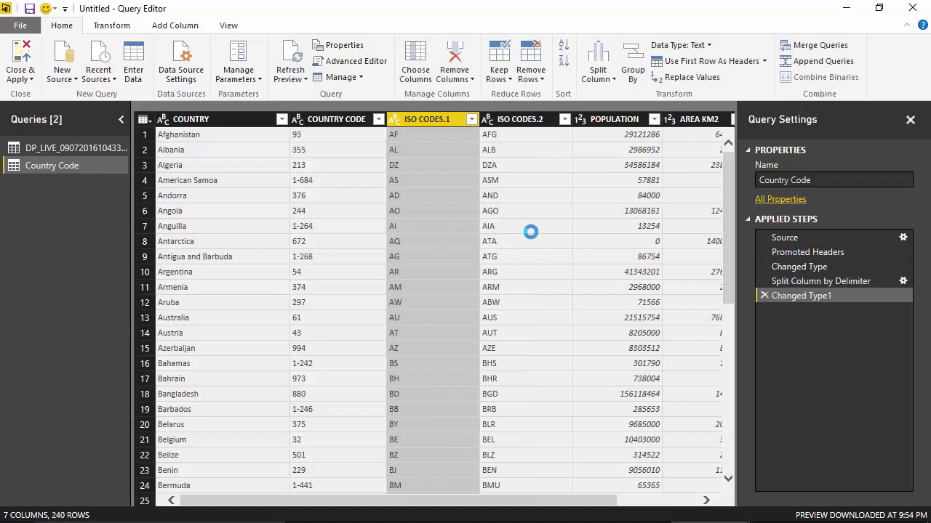
- Rename ISO CODES.2 to IsoCode and return to the DP_LIVE GDP query
double_click(509, 119)
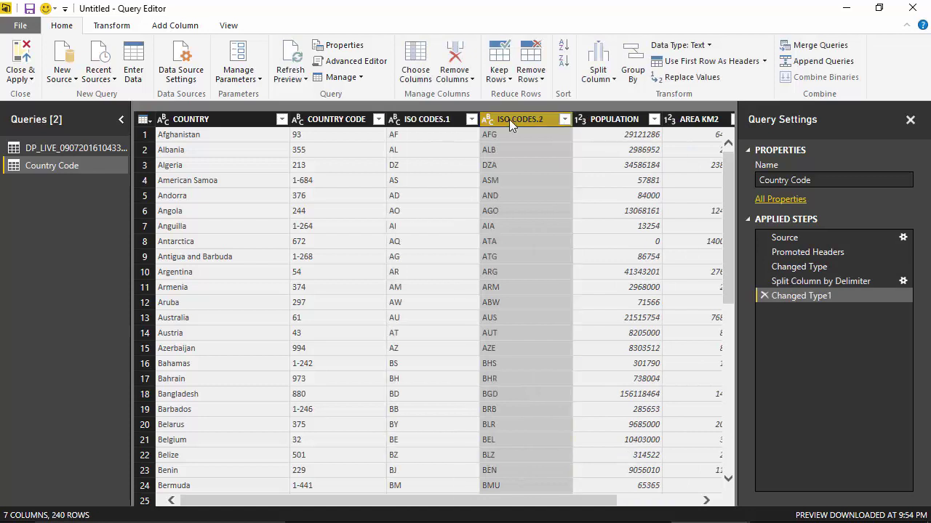
key("BackSpace")
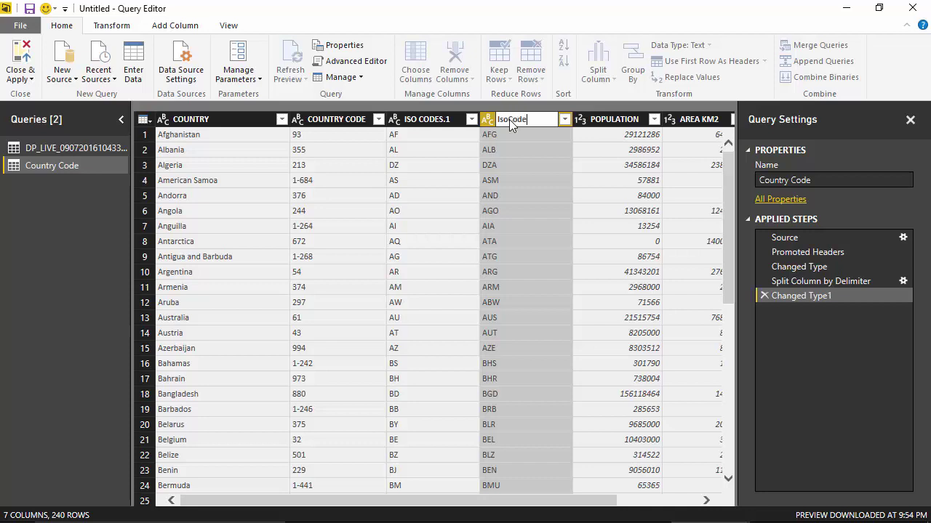
key("Return")
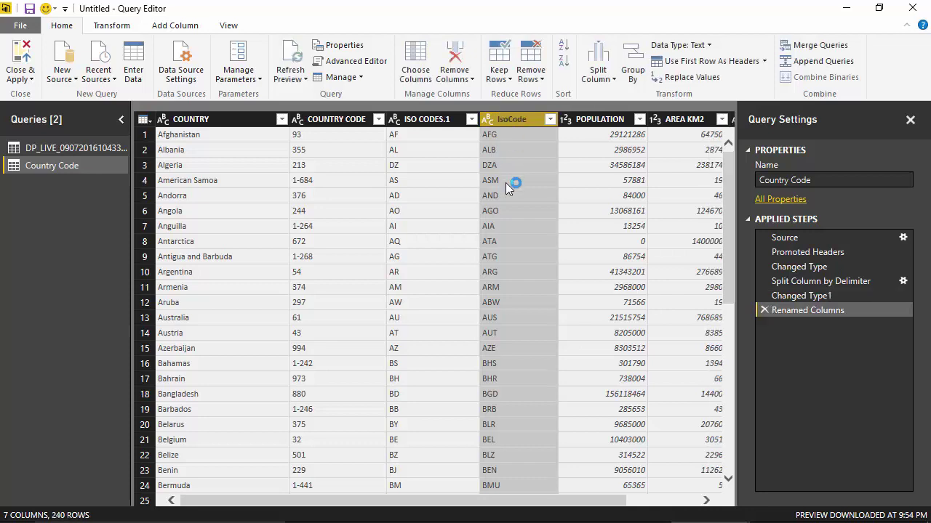
left_click(91, 150)
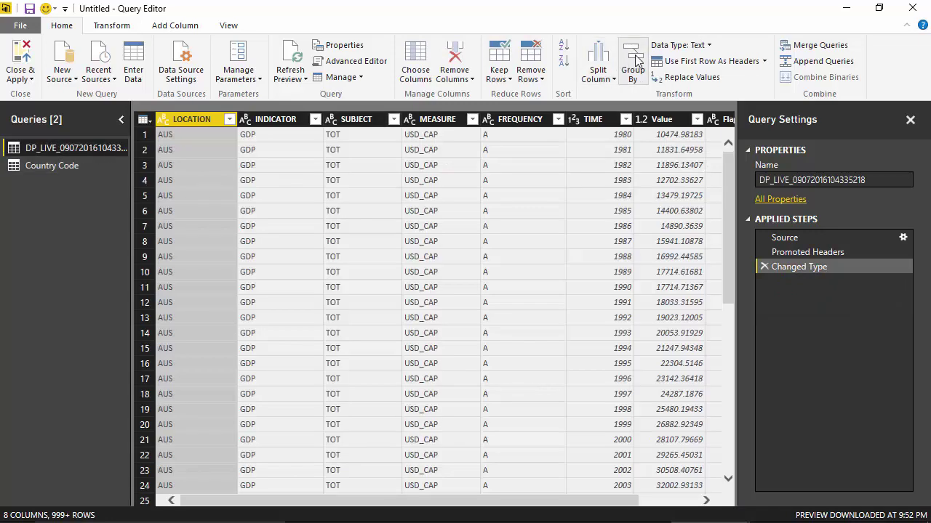
- Merge Country Code into the GDP query with an inner join on LOCATION = IsoCode
left_click(825, 51)
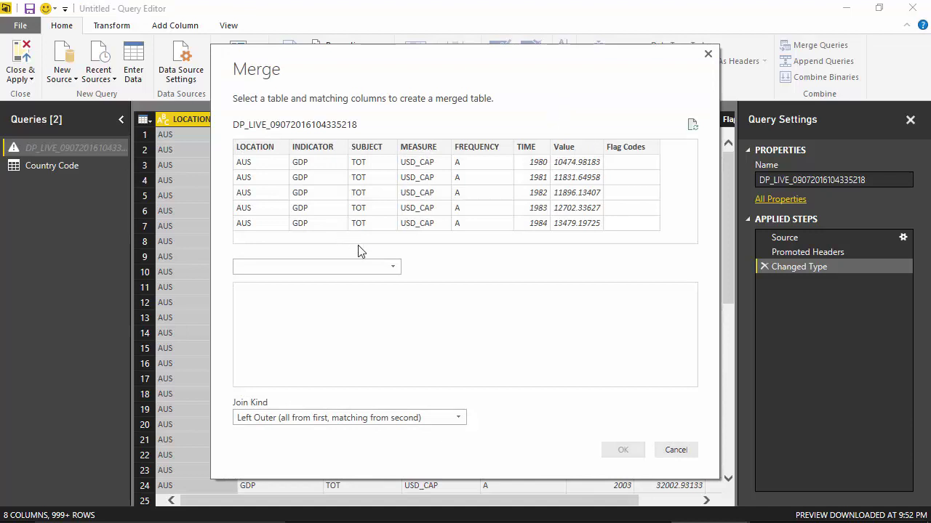
left_click(376, 266)
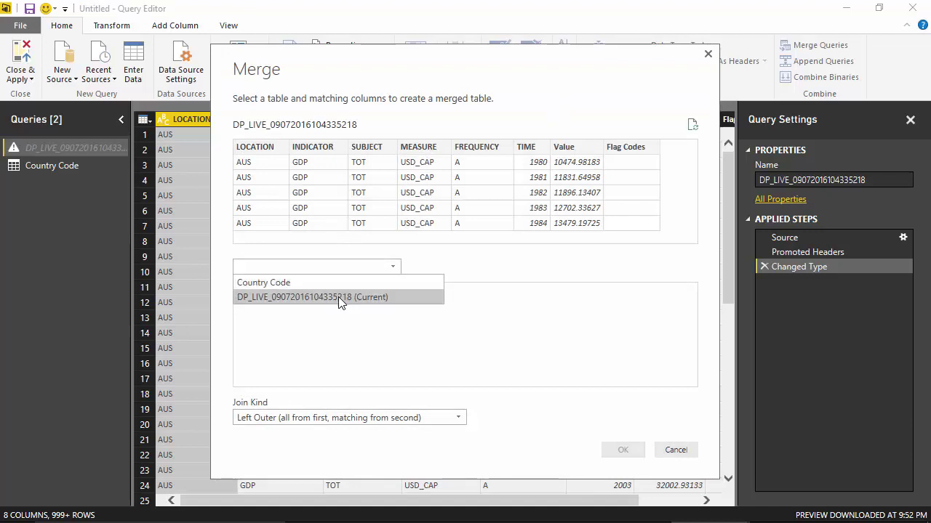
left_click(328, 283)
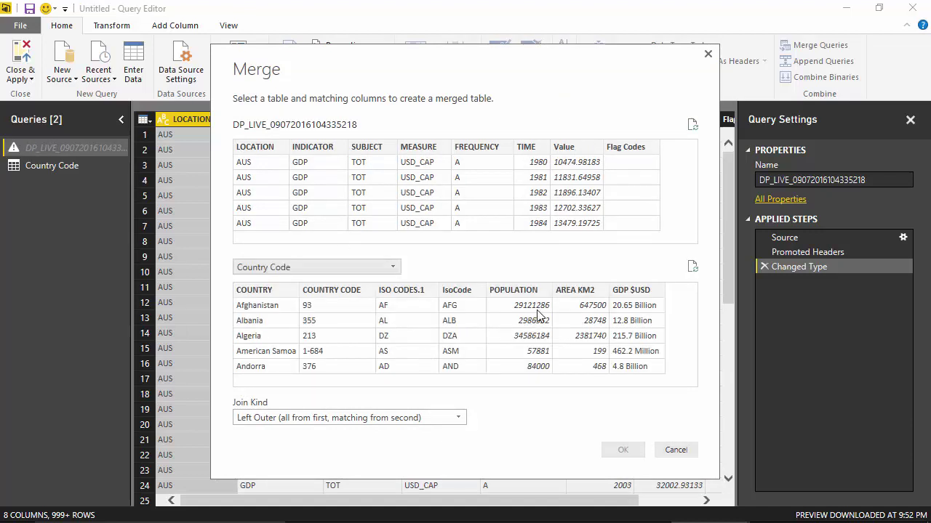
left_click(458, 290)
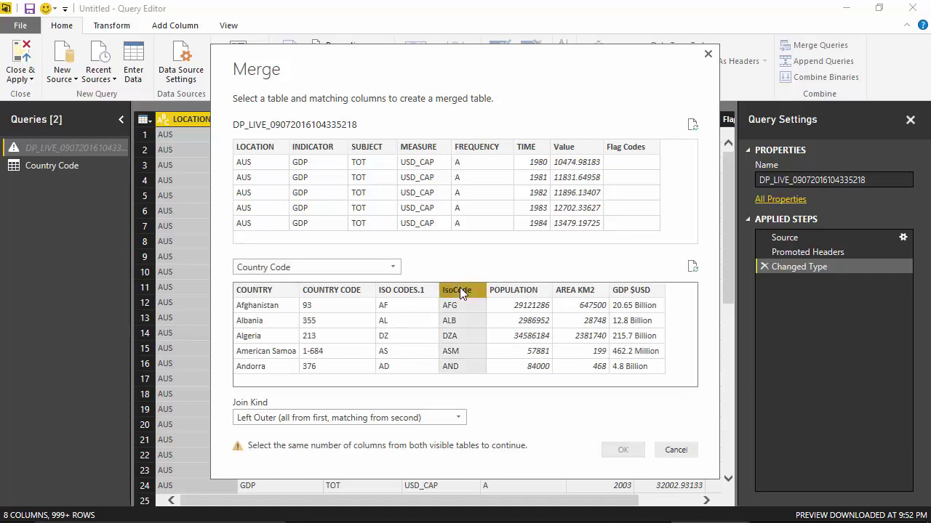
left_click(315, 421)
left_click(289, 485)
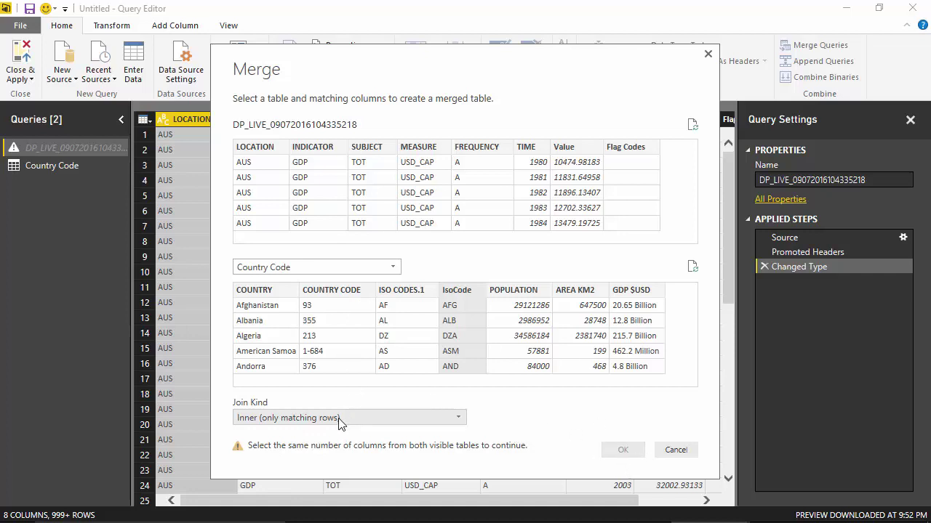
left_click(248, 147)
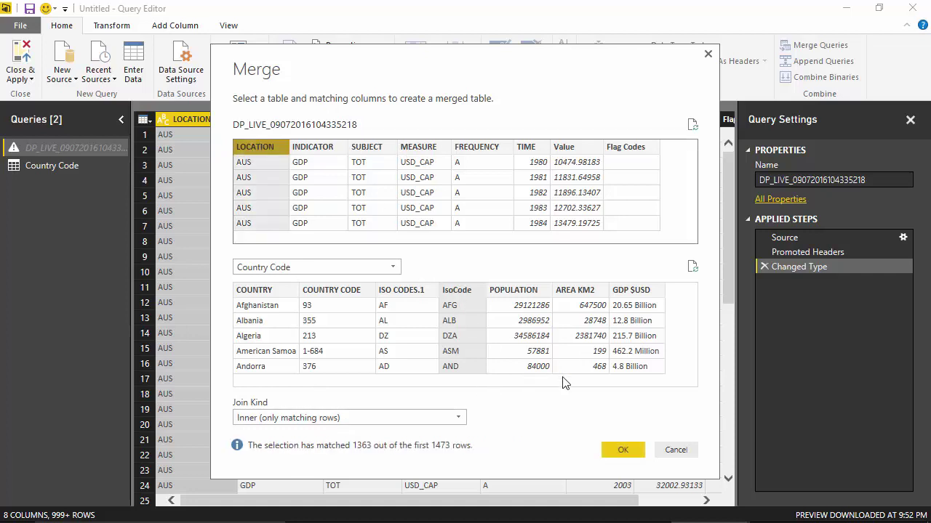
left_click(623, 451)
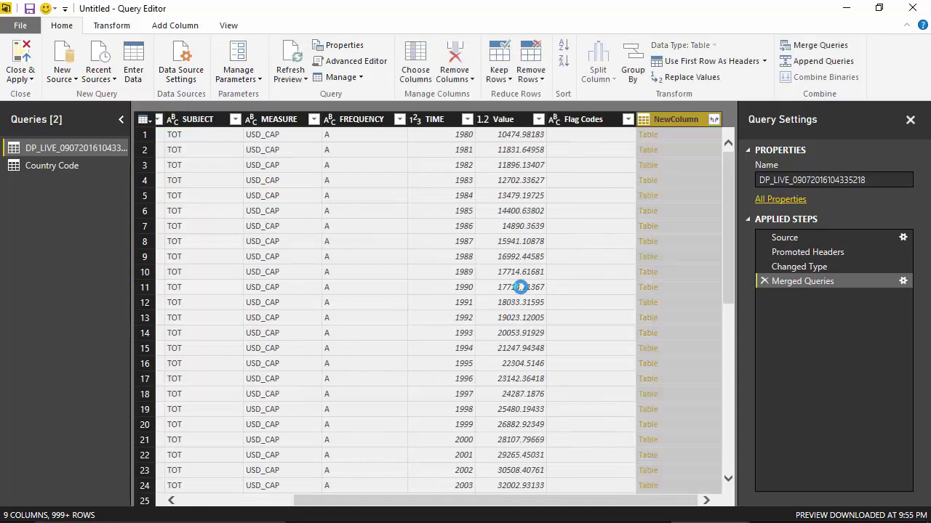
- Expand the merged NewColumn, keeping only the COUNTRY field
left_click(714, 120)
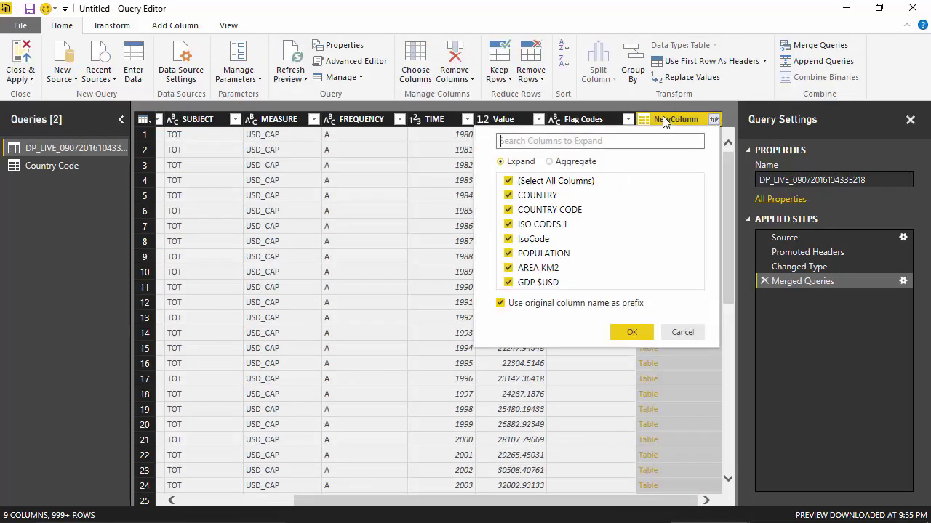
left_click(509, 181)
left_click(509, 196)
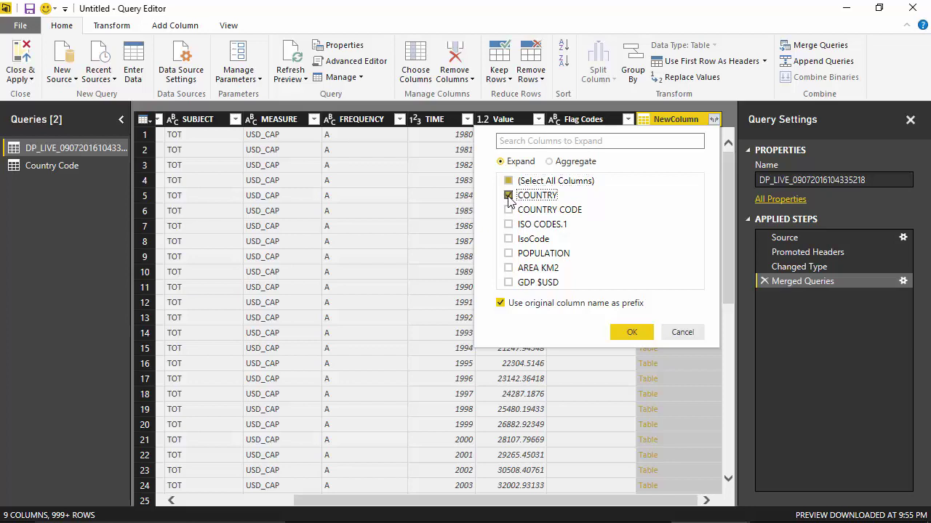
left_click(633, 332)
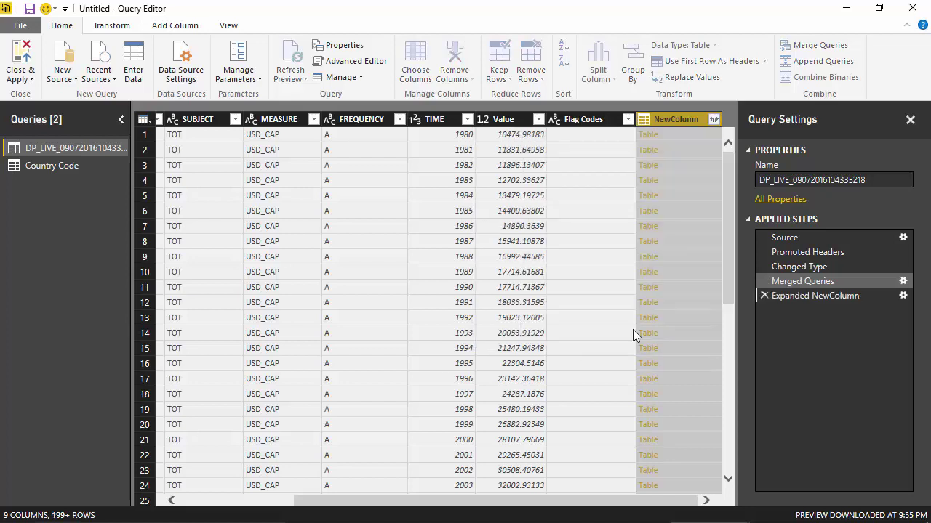
- Rename the expanded column to CountryName and apply the query changes
double_click(635, 120)
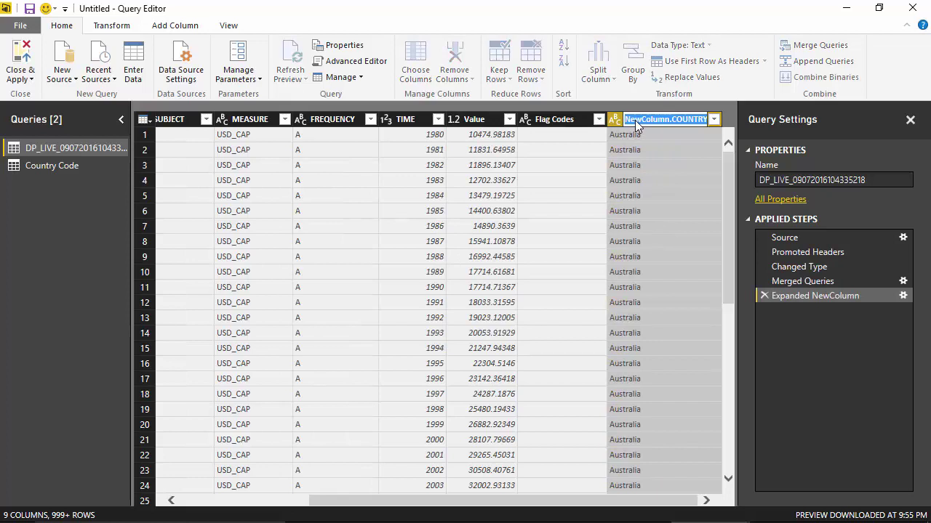
type("Country")
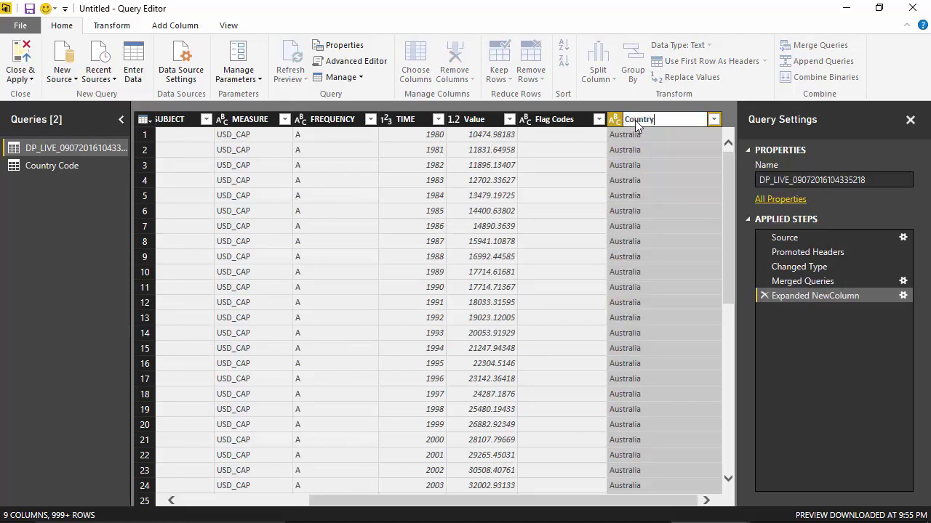
type("Name")
key("Return")
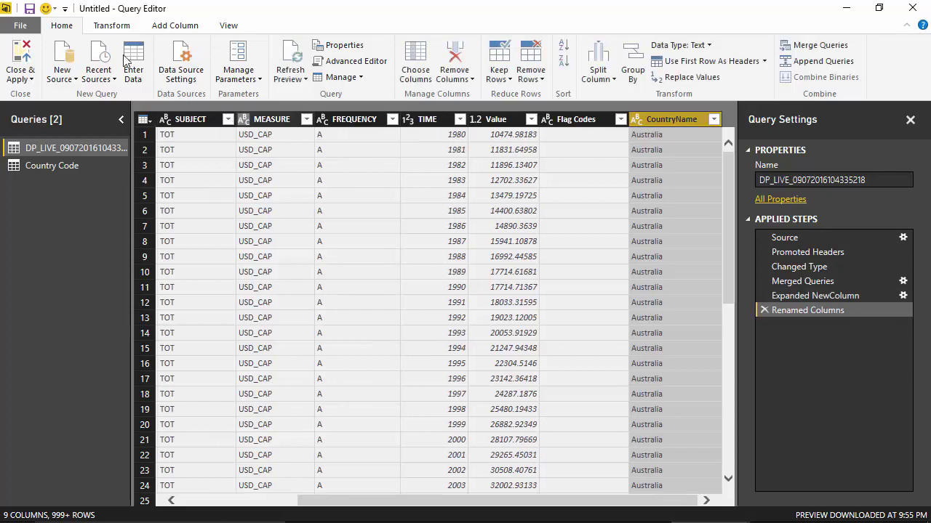
left_click(20, 59)
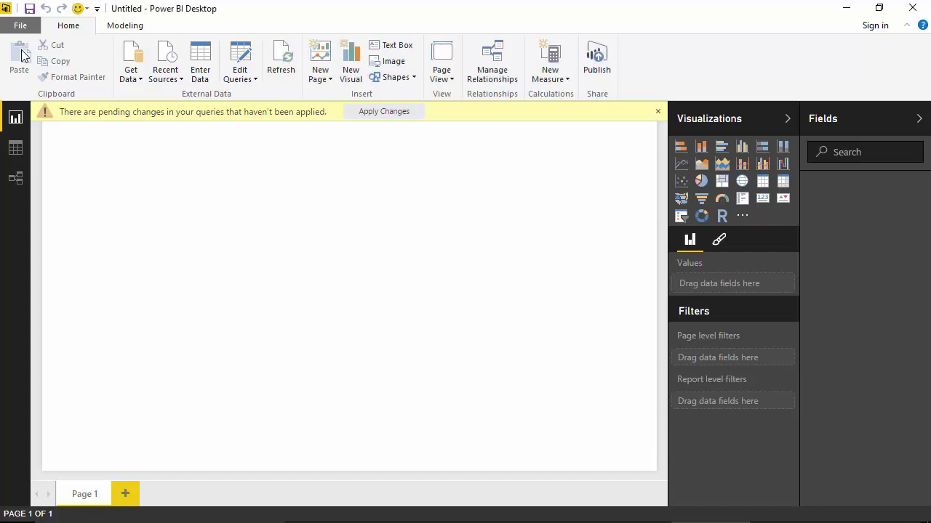
- Check the GDP-to-Country Code many-to-one relationship, then view the Country Code table's 240 rows
left_click(17, 181)
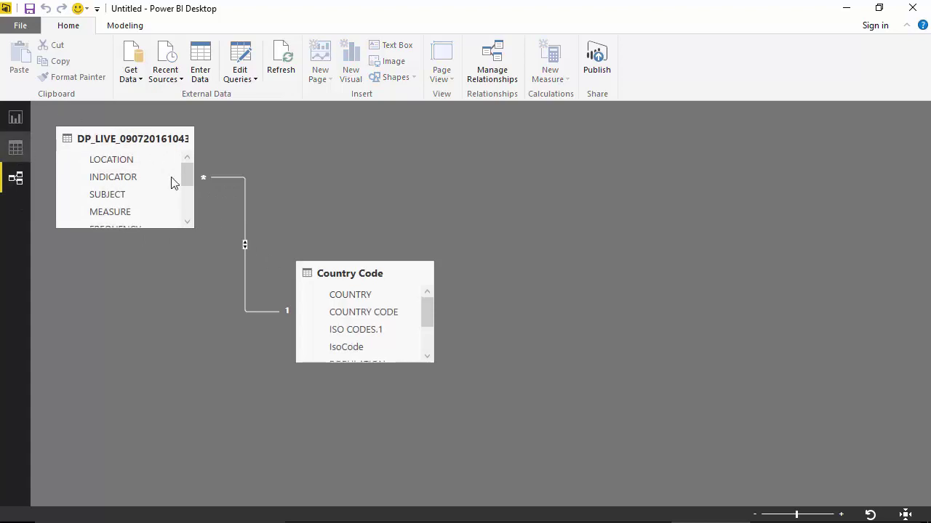
left_click(19, 151)
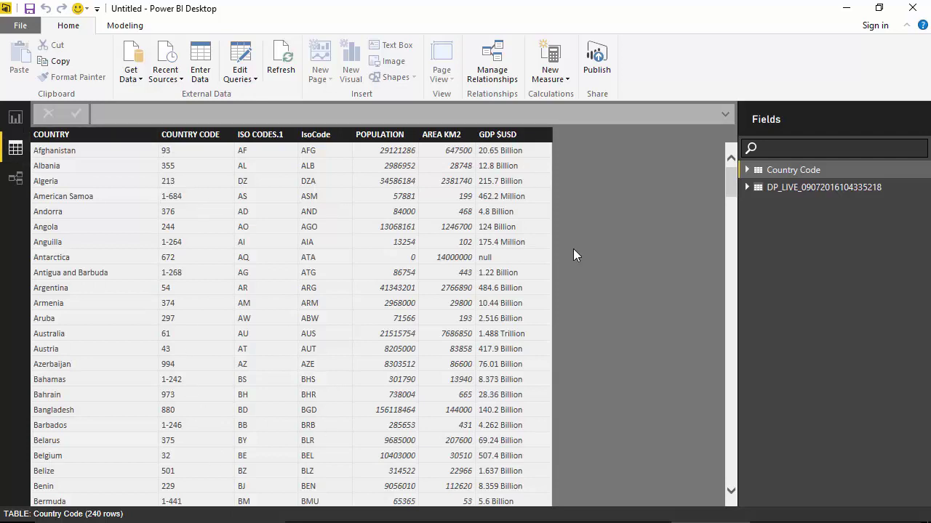
- In the DP_LIVE table, change the TIME column's default summarization from Sum to Do Not Summarize
left_click(769, 188)
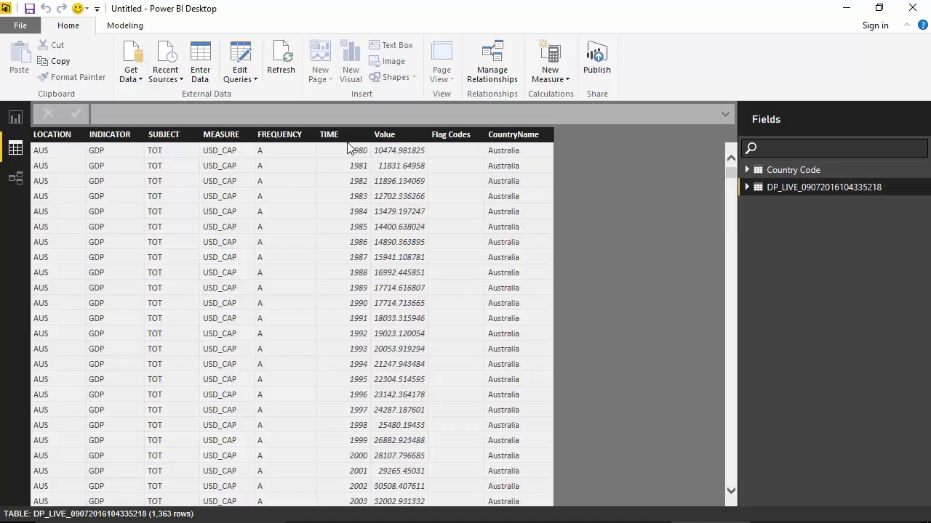
left_click(346, 140)
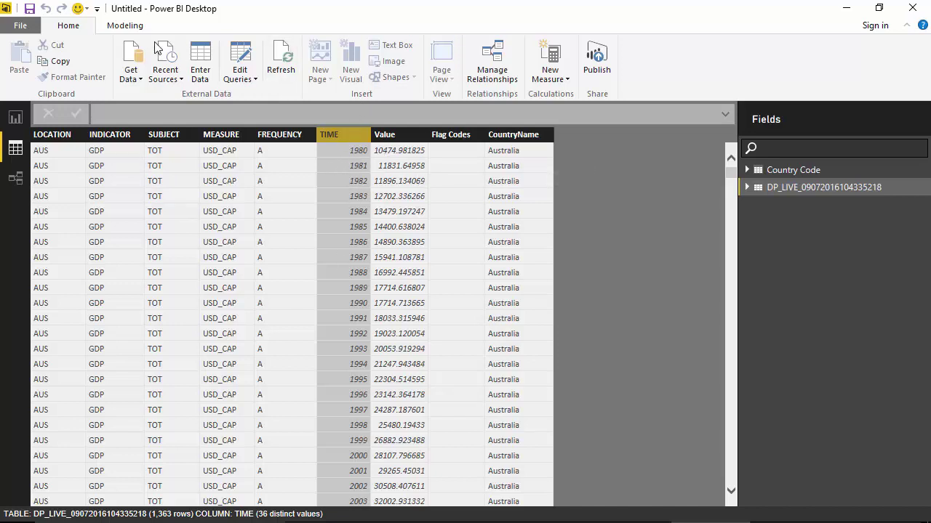
left_click(125, 25)
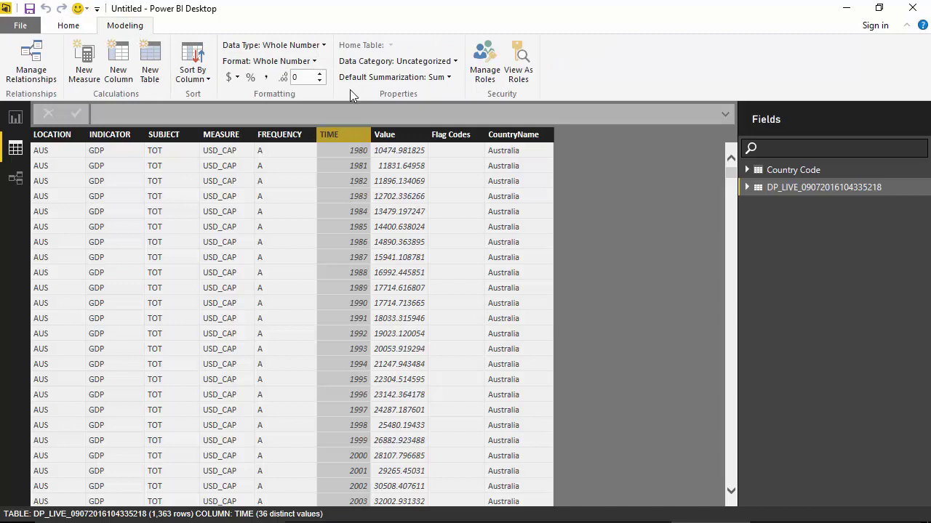
left_click(448, 77)
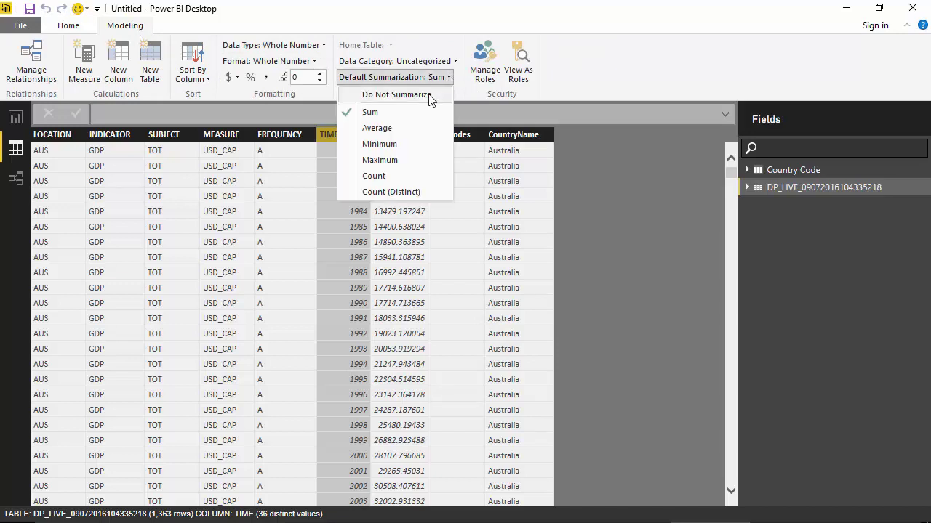
left_click(429, 94)
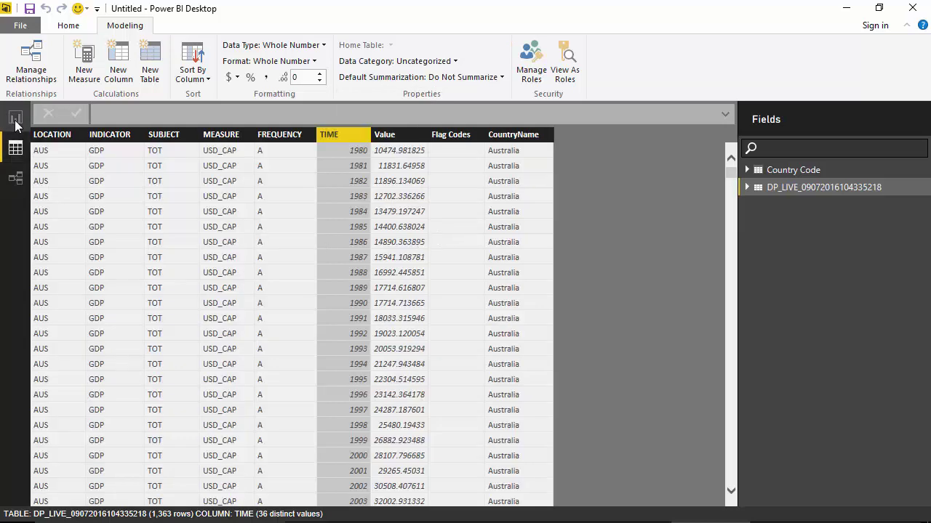
- Add a line chart to the report page, moved down and widened across the lower half
left_click(15, 119)
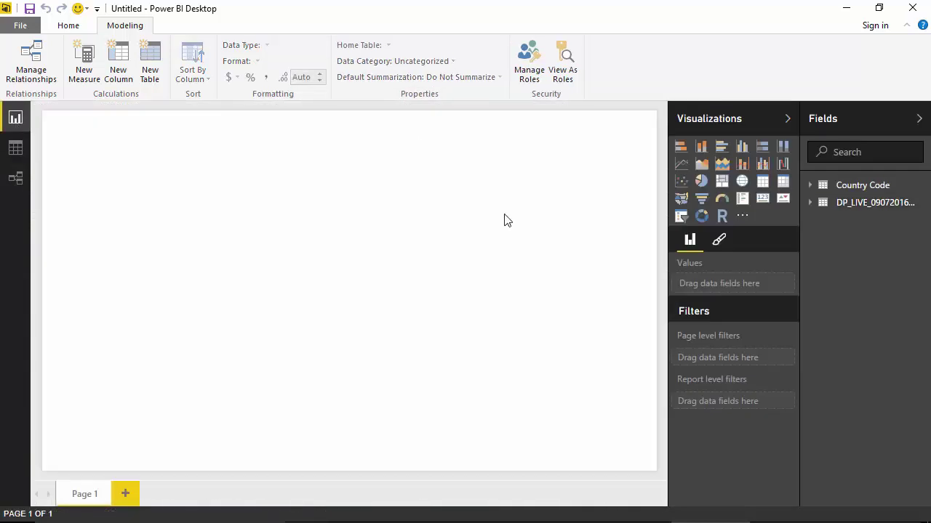
left_click(682, 166)
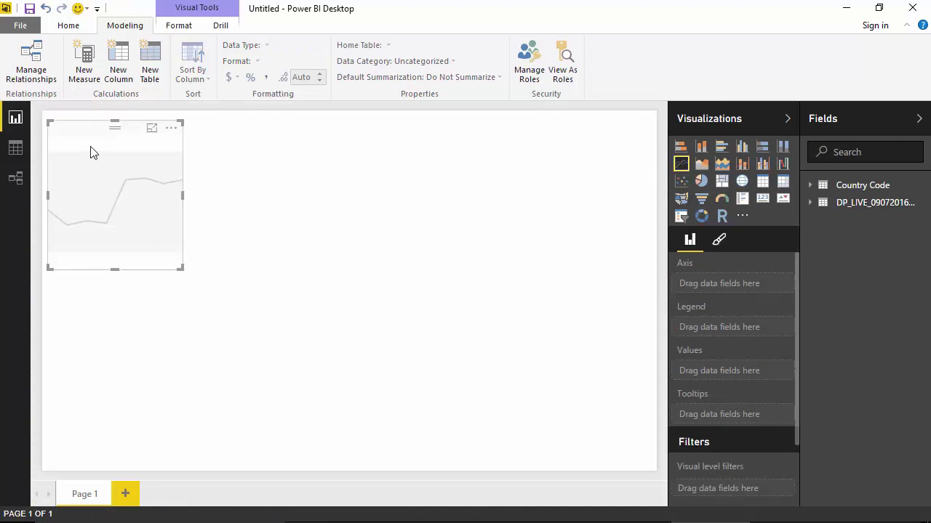
left_click_drag(91, 202, 87, 314)
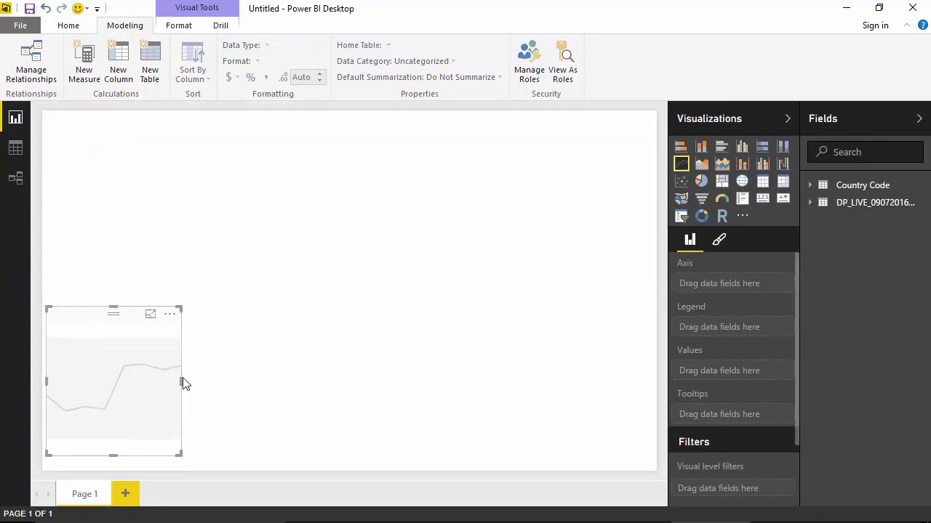
left_click_drag(181, 381, 641, 409)
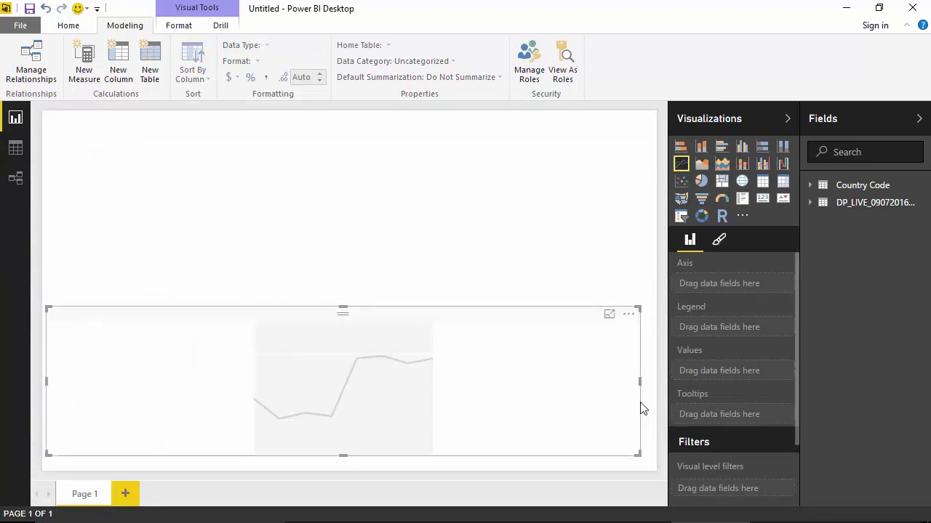
- Plot the DP_LIVE Value field against TIME in the line chart
left_click(810, 203)
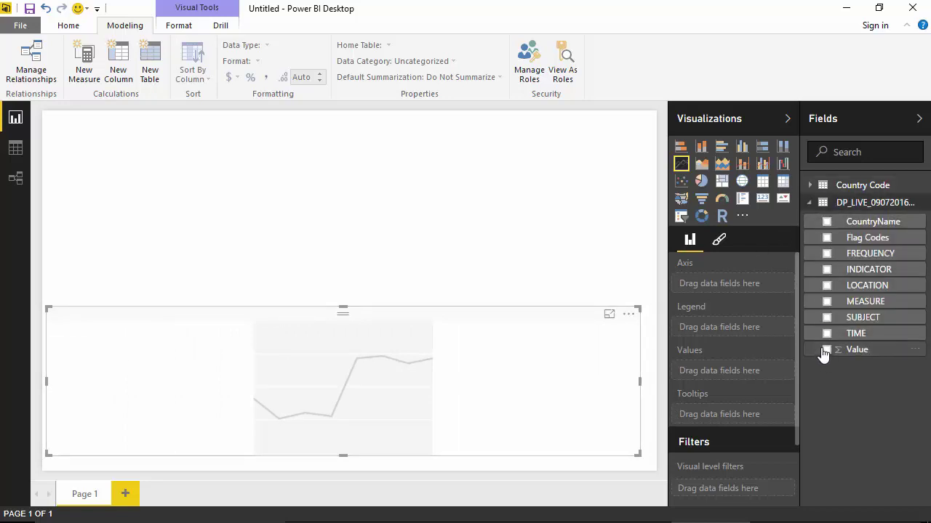
left_click(823, 351)
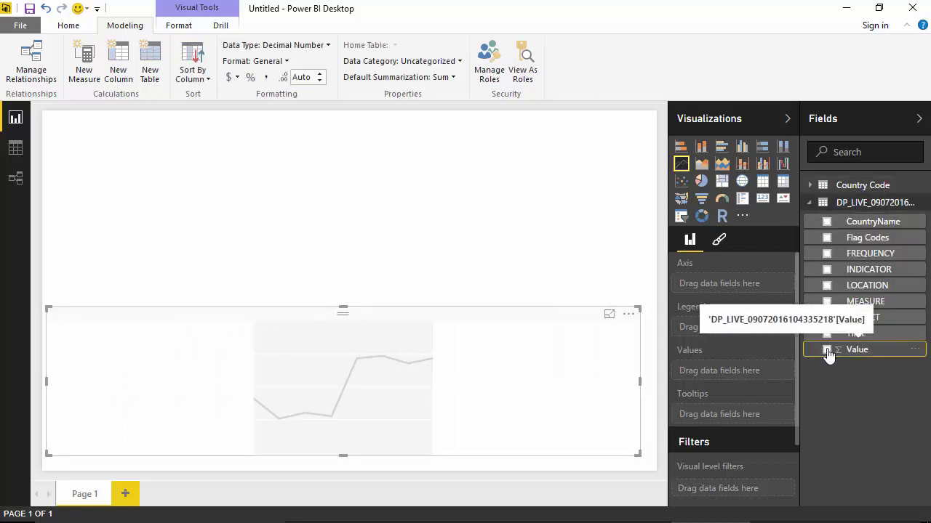
left_click(826, 350)
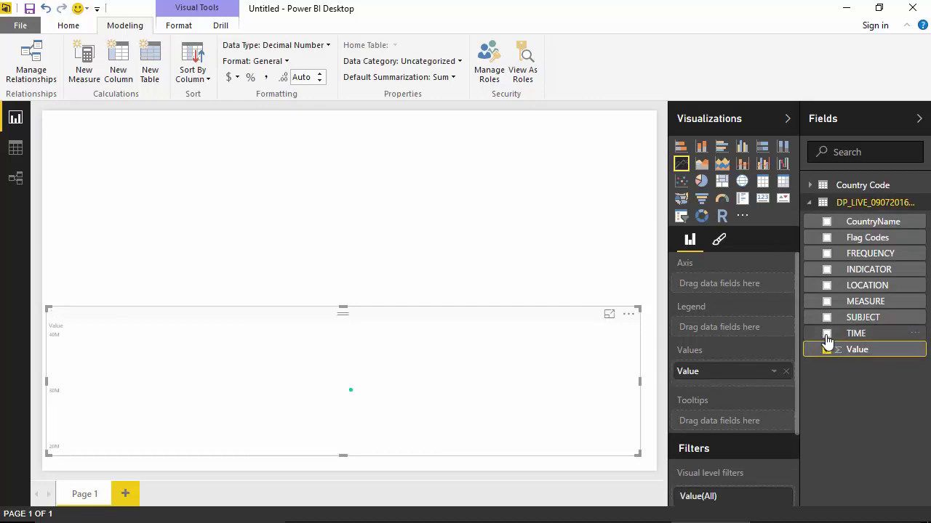
left_click(826, 335)
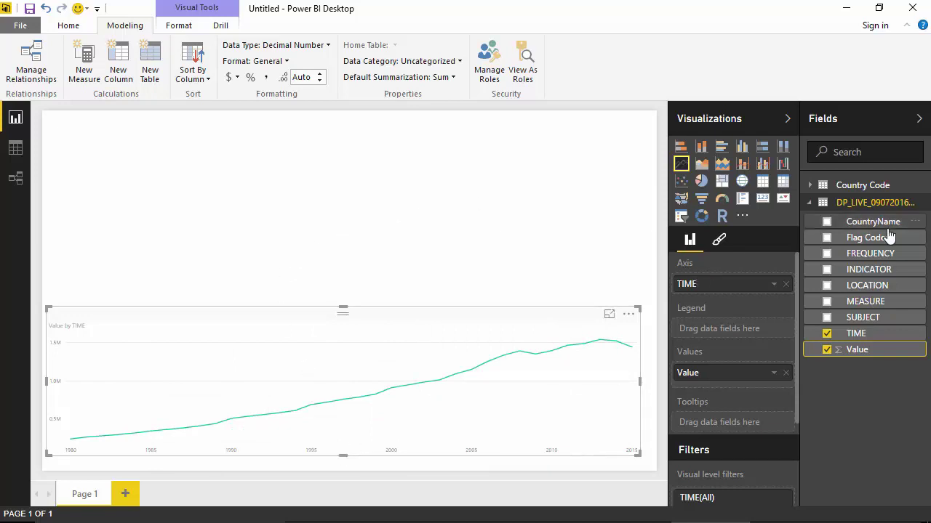
- Undo an accidental chart-to-slicer conversion, then add a separate CountryName slicer above the chart
left_click(681, 217)
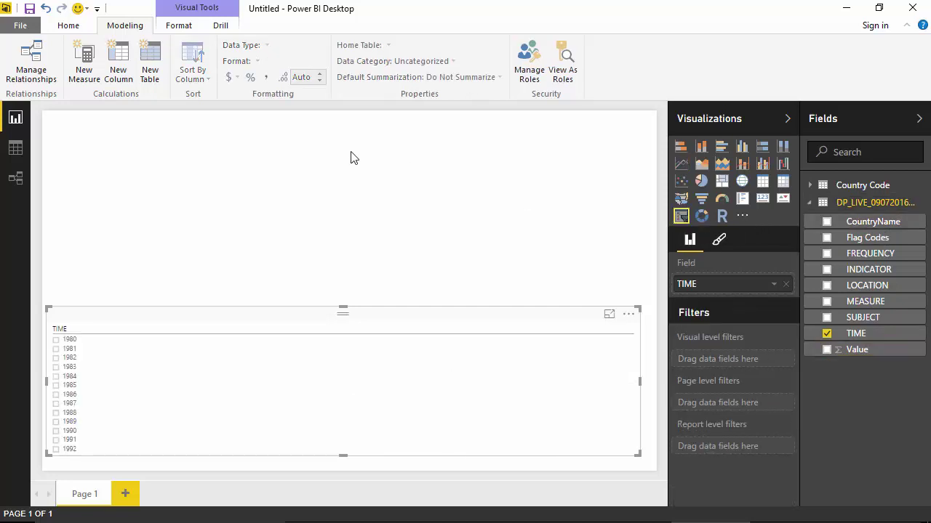
key("ctrl+z")
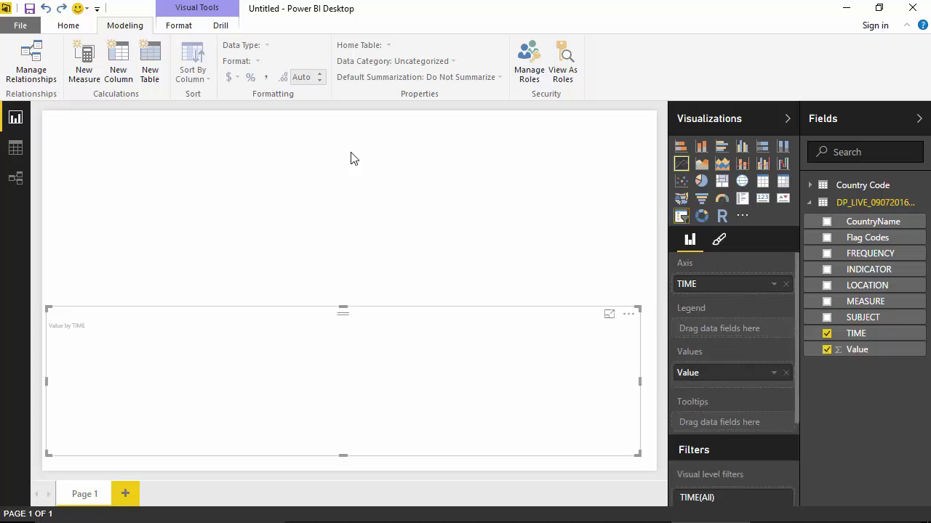
left_click(491, 220)
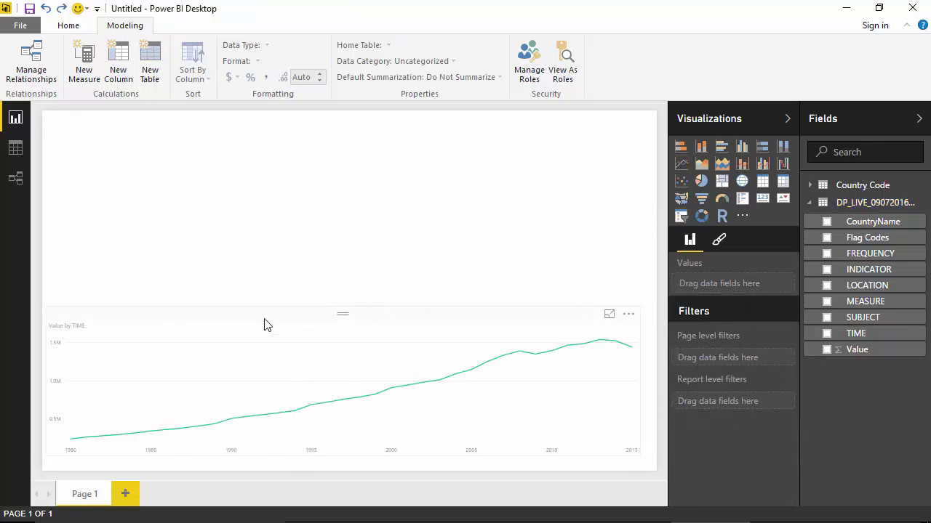
left_click(264, 325)
left_click(250, 191)
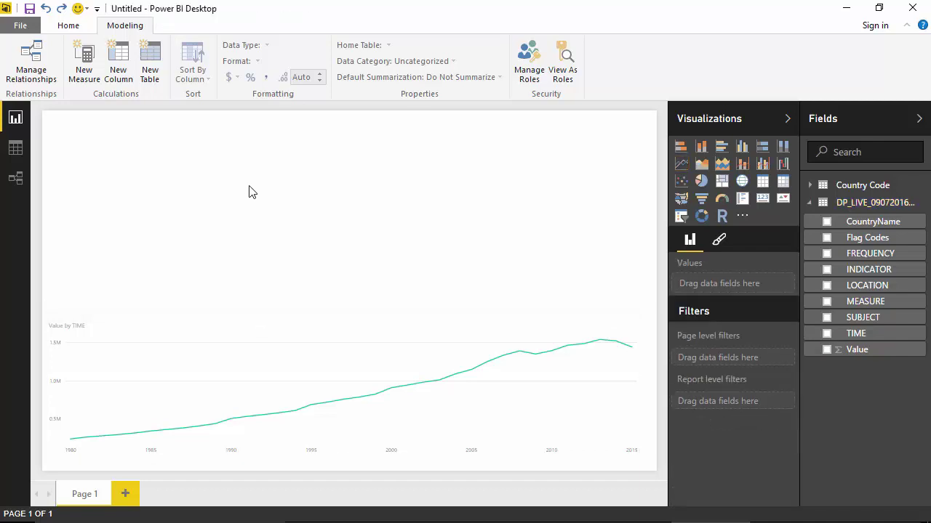
left_click(681, 216)
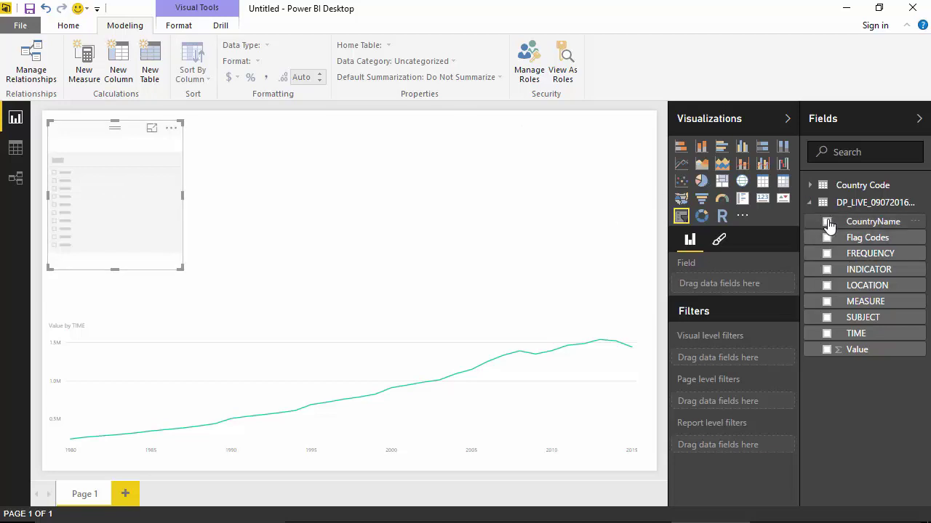
left_click_drag(829, 225, 780, 261)
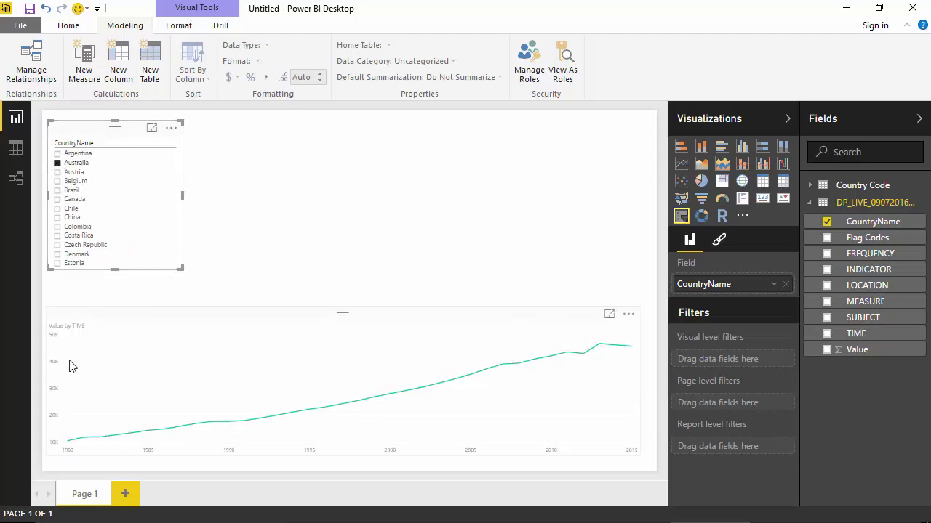
- Select China in the CountryName slicer, after briefly trying Austria, so the chart shows China's GDP
mouse_move(69, 447)
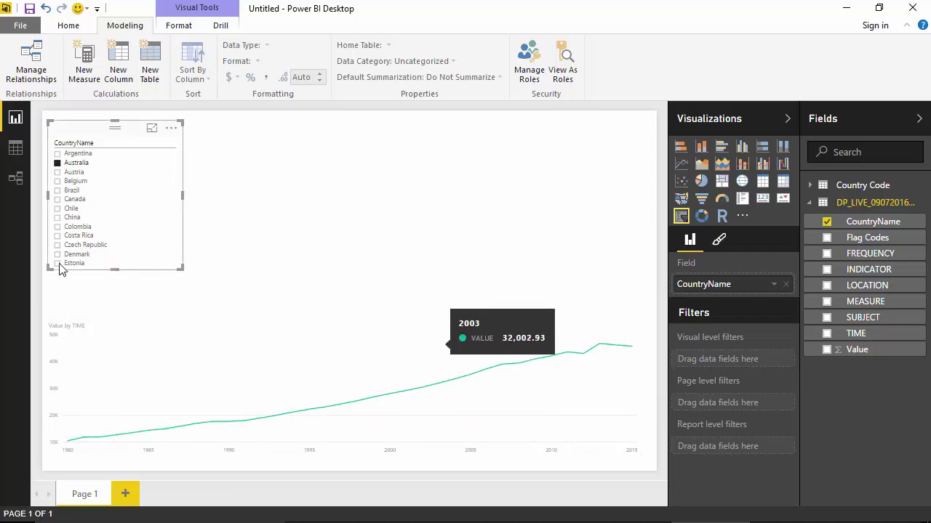
left_click(58, 172)
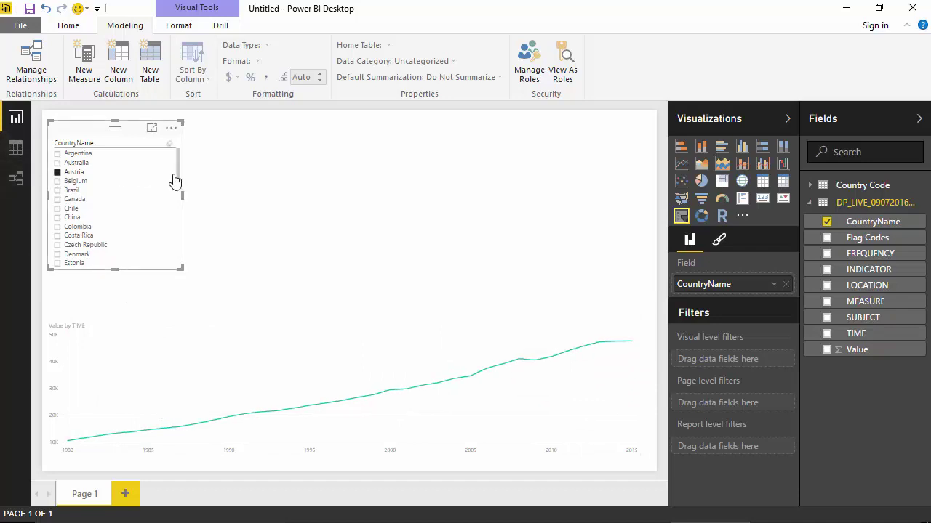
mouse_move(177, 174)
left_mouse_down()
mouse_move(181, 234)
mouse_move(181, 189)
left_mouse_up()
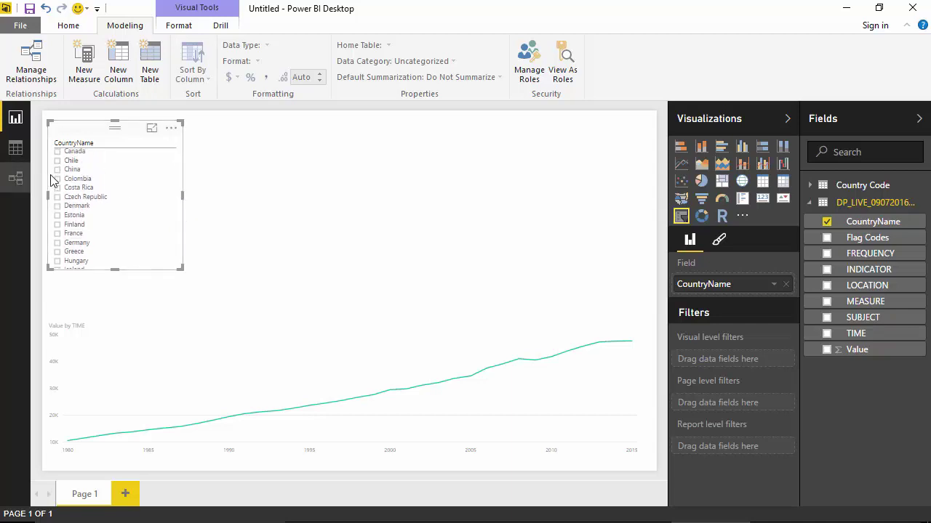
left_click(57, 169)
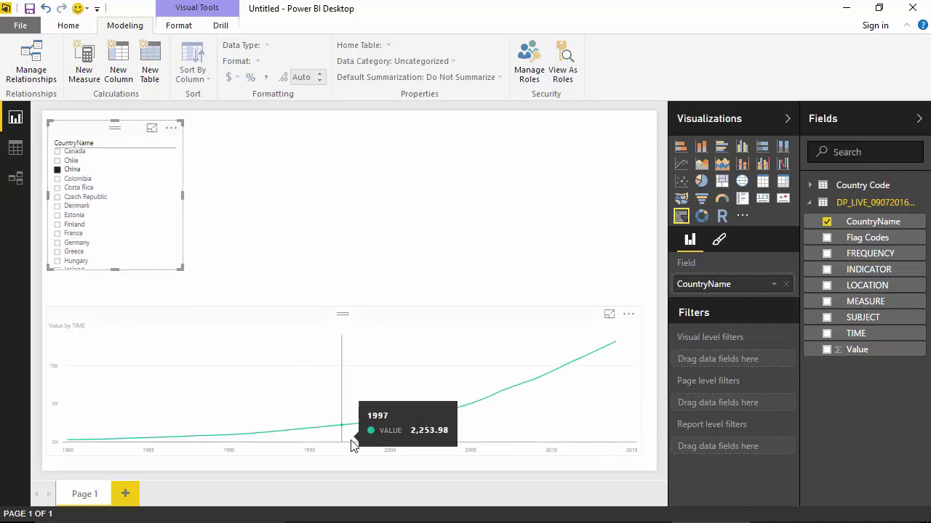